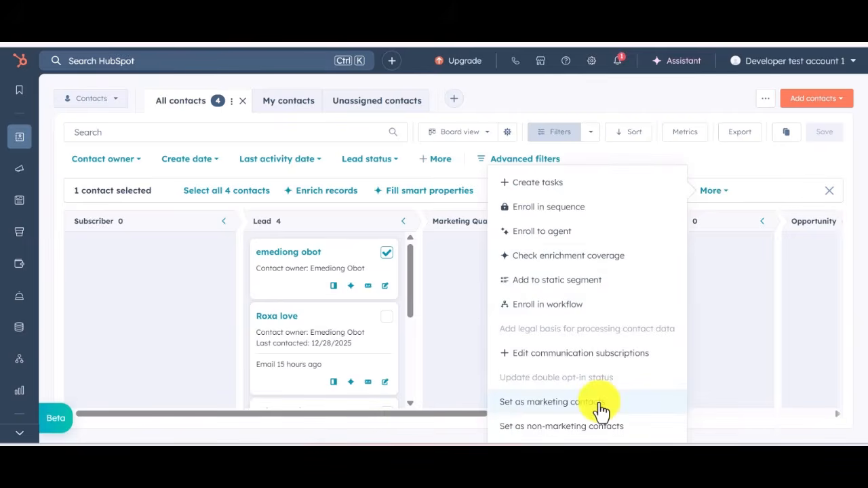
# Set the selected contact as a marketing contact, entering 1 as the number of contacts to confirm.
pyautogui.click(601, 403)
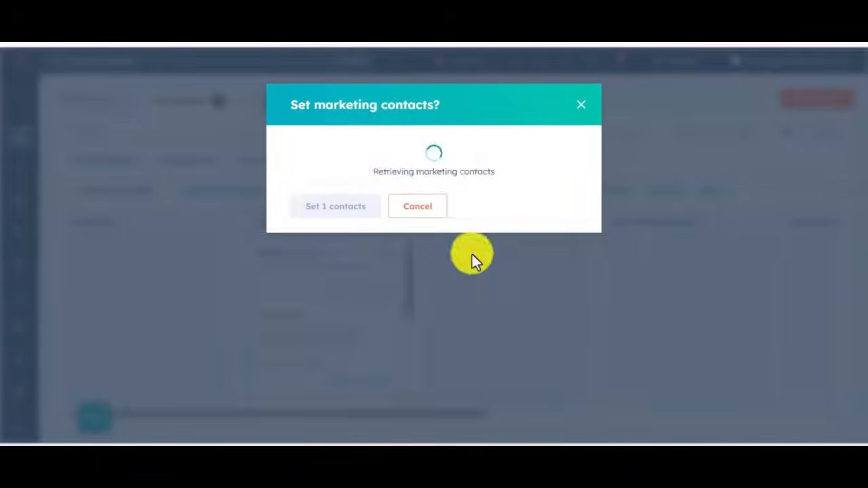
pyautogui.click(329, 317)
pyautogui.write('1')
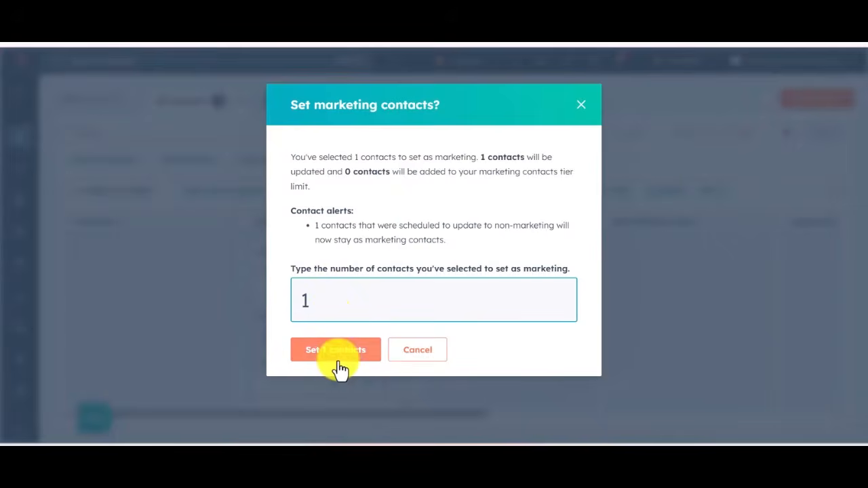
pyautogui.click(337, 350)
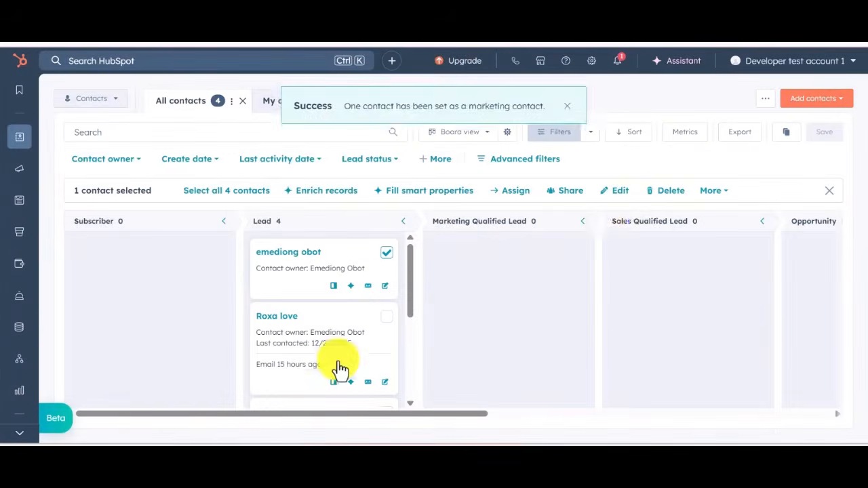
# Edit the selected contact's communication subscriptions, choosing Subscribe for the product update and Marketing Information types.
pyautogui.click(722, 194)
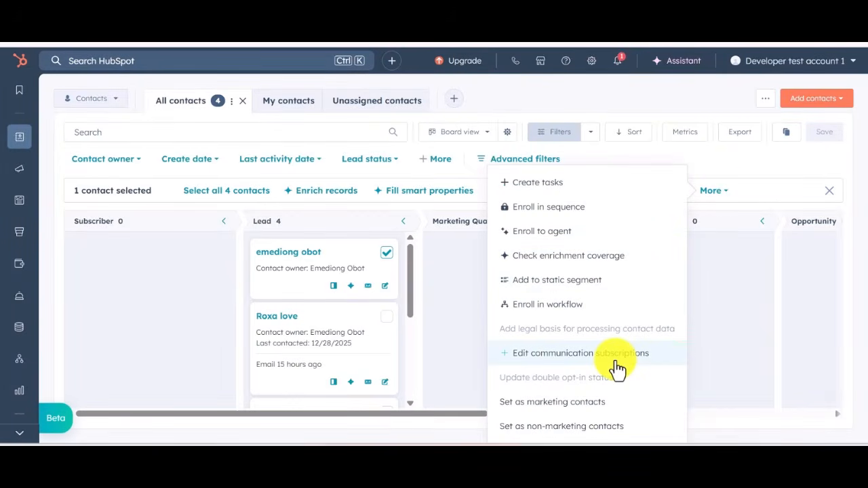
pyautogui.click(580, 353)
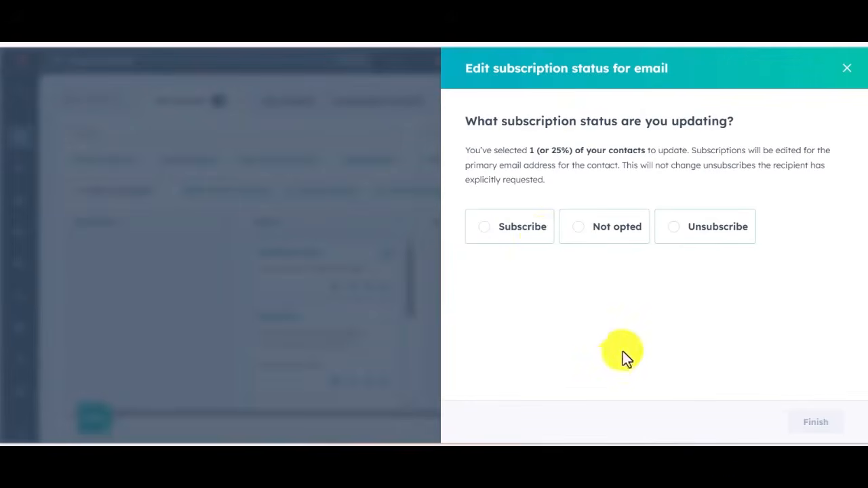
pyautogui.click(488, 237)
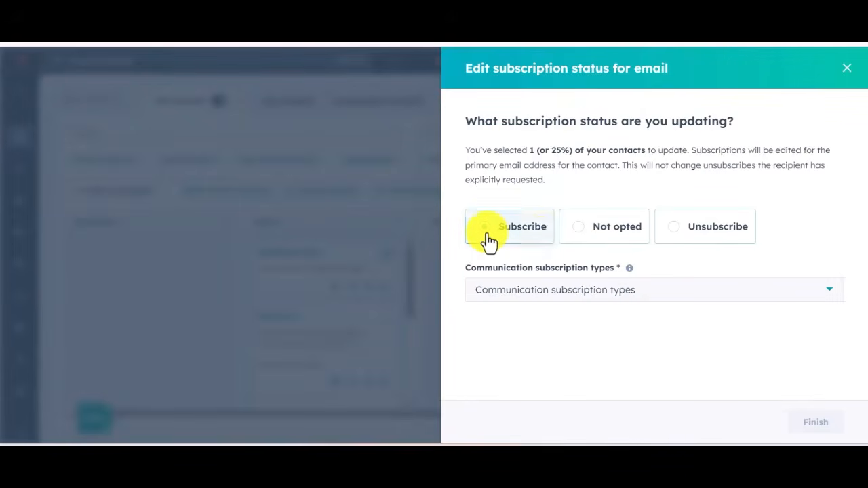
pyautogui.click(567, 305)
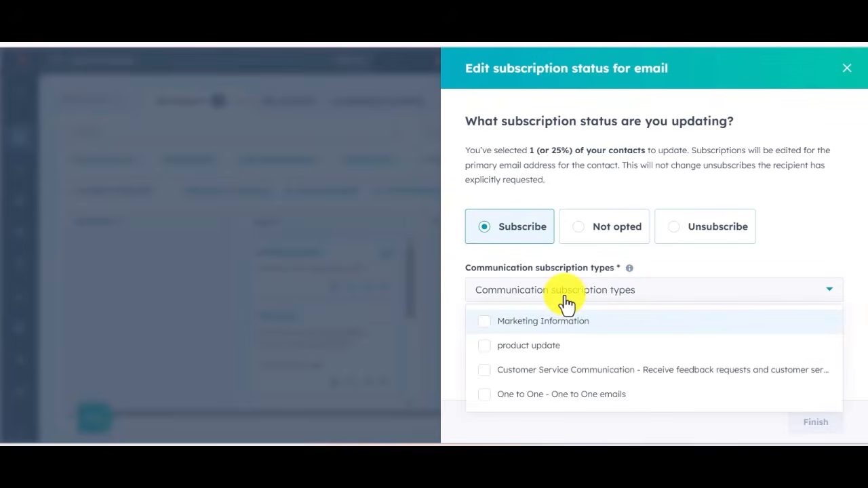
pyautogui.click(563, 356)
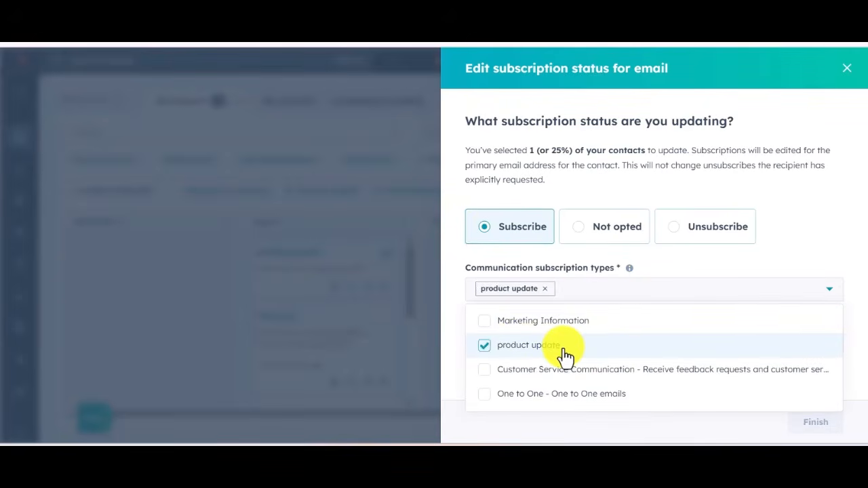
pyautogui.click(480, 327)
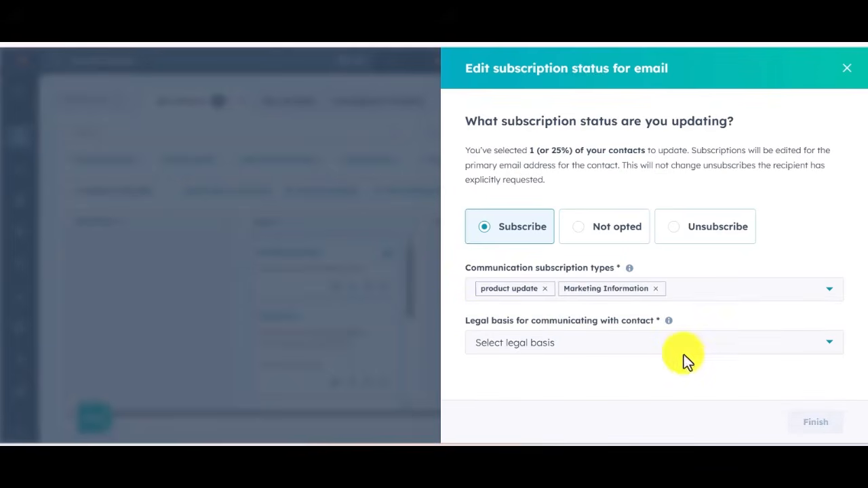
# Set the legal basis to Freely given consent from contact, explain that the contact explicitly agreed to receive communications, and confirm the subscription.
pyautogui.click(681, 354)
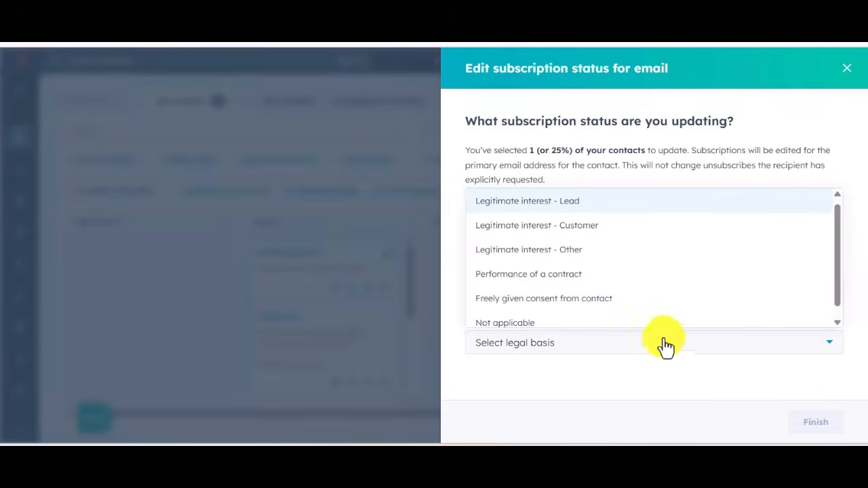
pyautogui.click(587, 305)
pyautogui.click(572, 384)
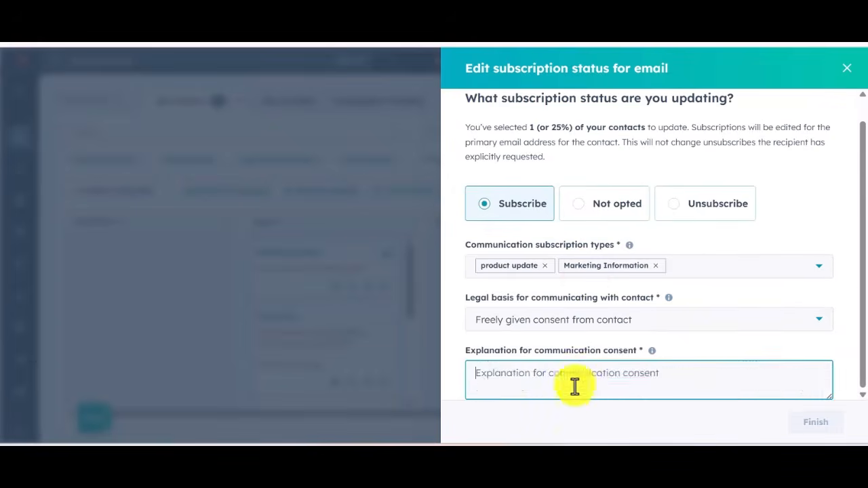
pyautogui.write('The contact has explicitly agreed to receive communications from our company, including marketing emails, updates, and offers, without any pressure or obligation. Consent was obtained directly from the contact through our signup form opt-in process.')
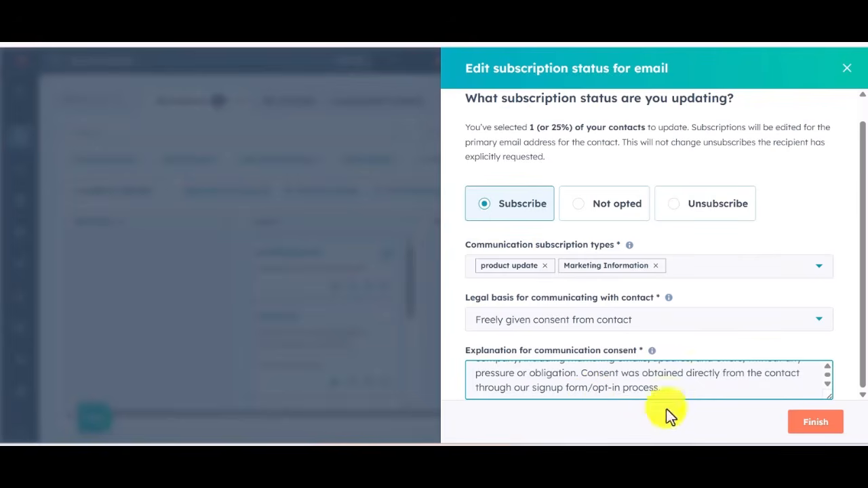
pyautogui.click(823, 428)
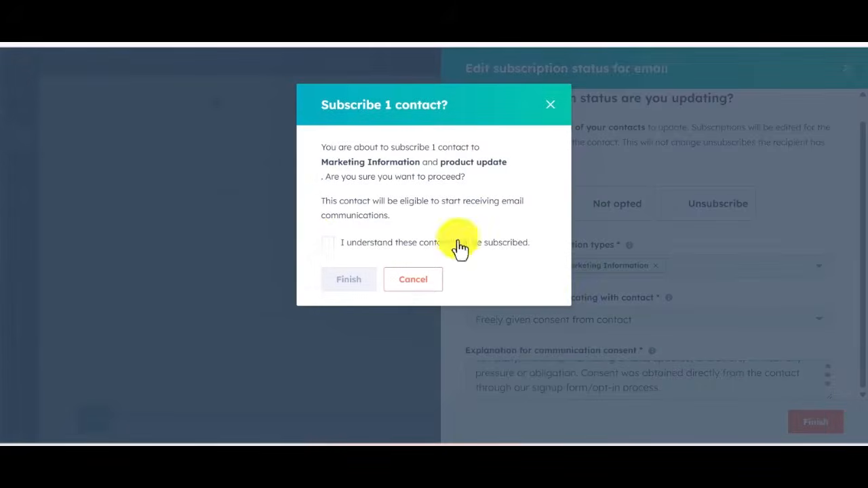
pyautogui.click(328, 243)
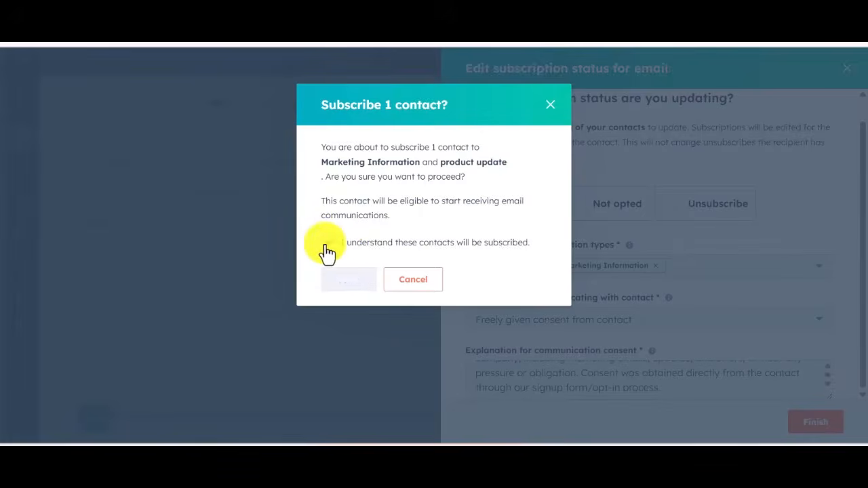
pyautogui.click(355, 294)
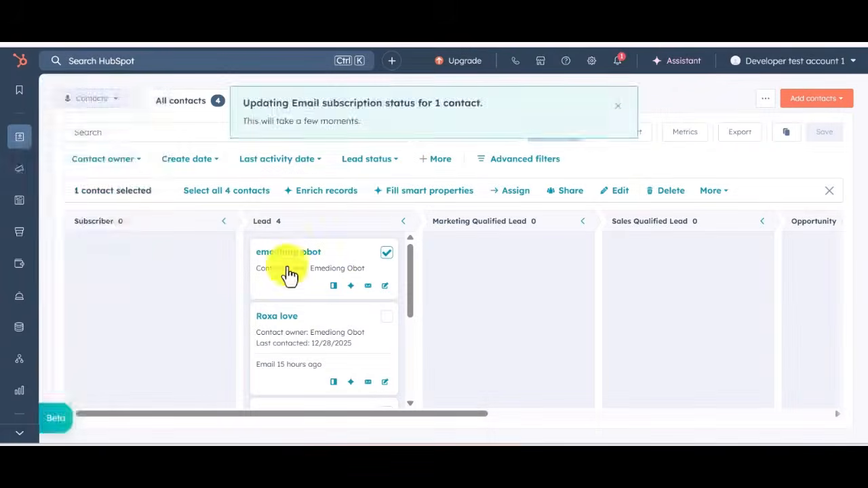
# Create a regular marketing email, starting its design from scratch.
pyautogui.moveTo(23, 180)
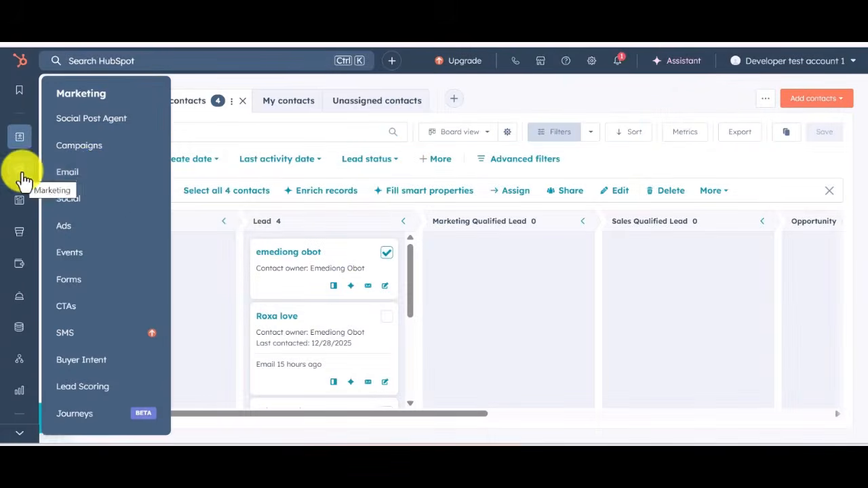
pyautogui.click(108, 177)
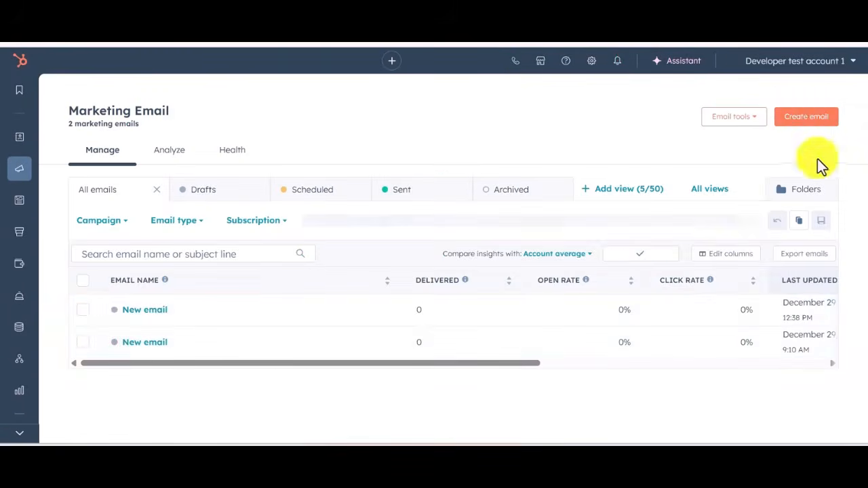
pyautogui.click(812, 120)
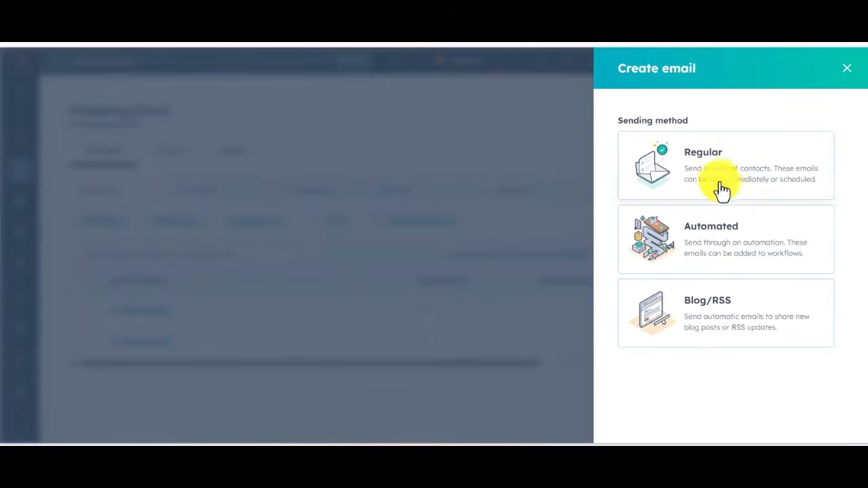
pyautogui.click(718, 193)
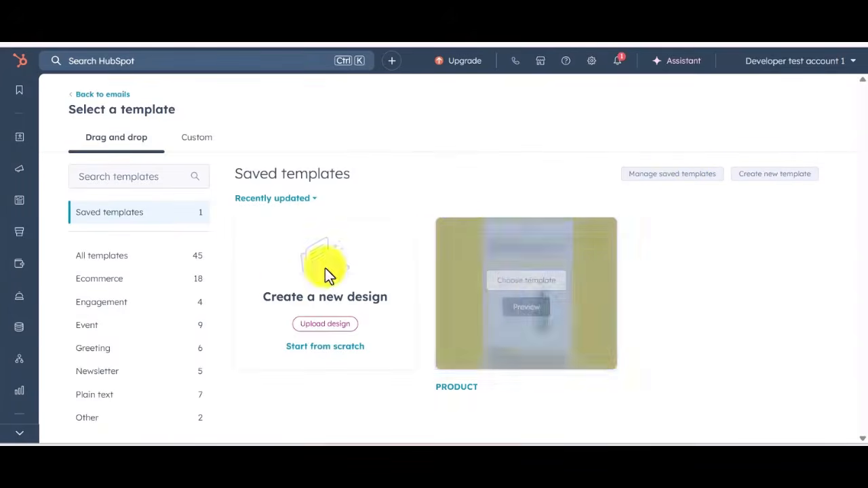
pyautogui.click(331, 356)
# Add a Text module to the email body and delete all of its placeholder text.
pyautogui.scroll(-2, 138, 248)
pyautogui.scroll(-1, 128, 295)
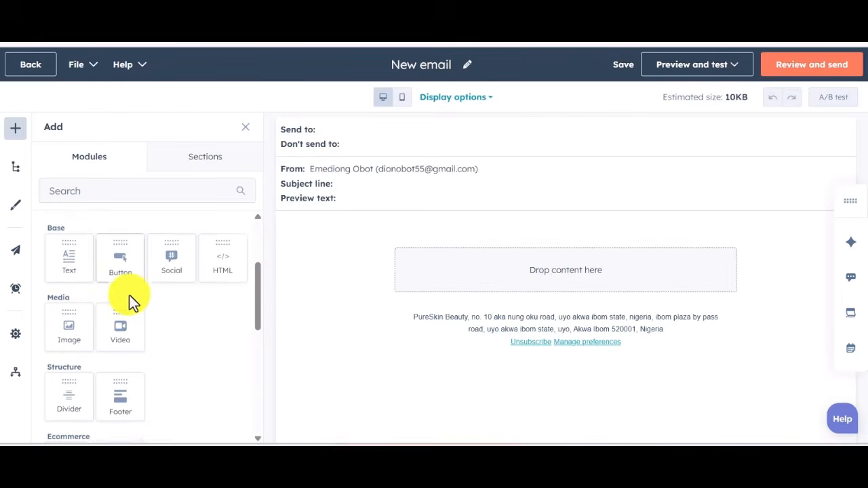
pyautogui.moveTo(68, 257); pyautogui.dragTo(355, 245)
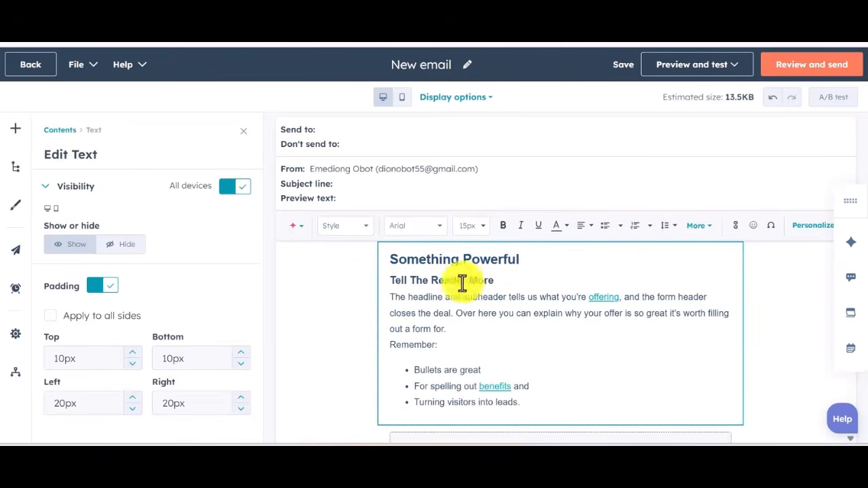
pyautogui.moveTo(519, 402); pyautogui.dragTo(382, 257)
pyautogui.press('BackSpace')
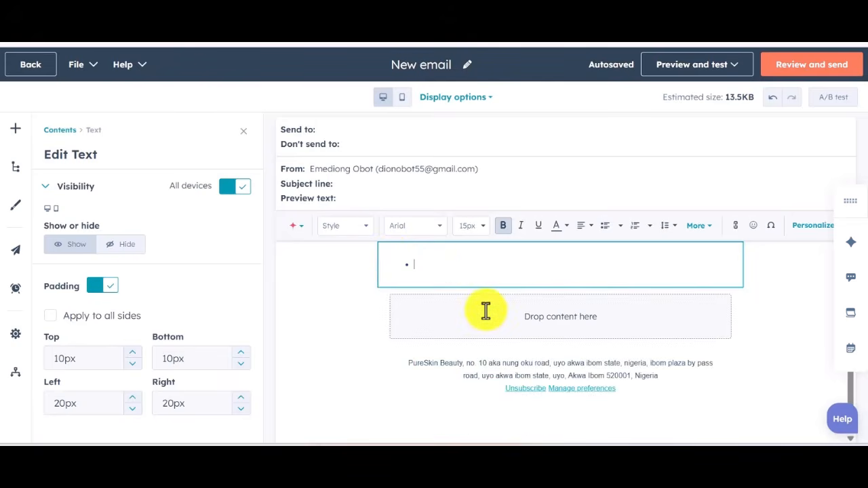
pyautogui.press('BackSpace')
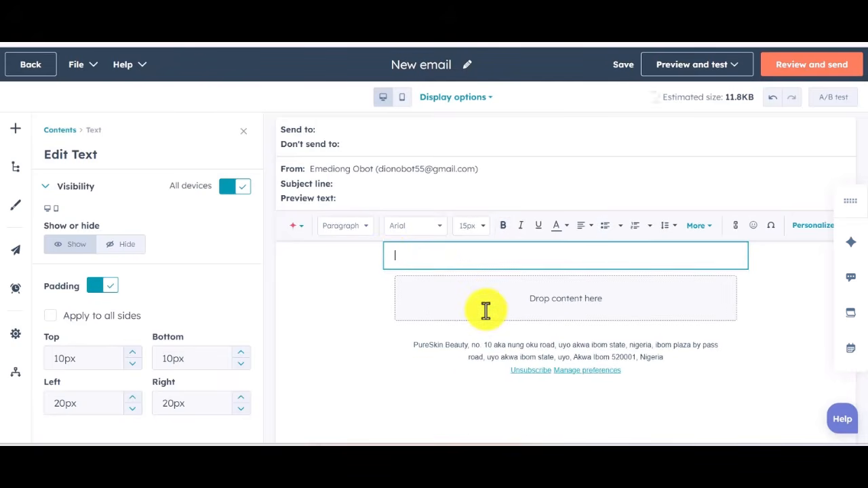
# Write the greeting "Hi" followed by the contact's First Name personalization token with the fallback value Beauty.
pyautogui.write('Hi')
pyautogui.click(814, 231)
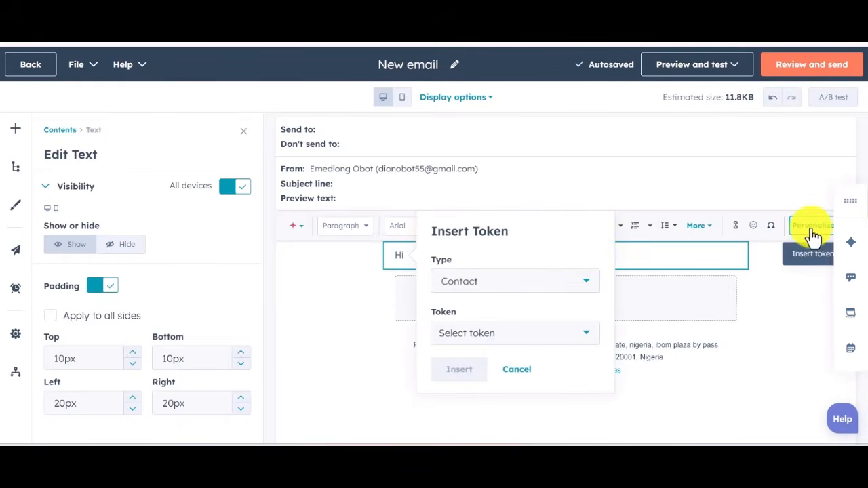
pyautogui.click(549, 347)
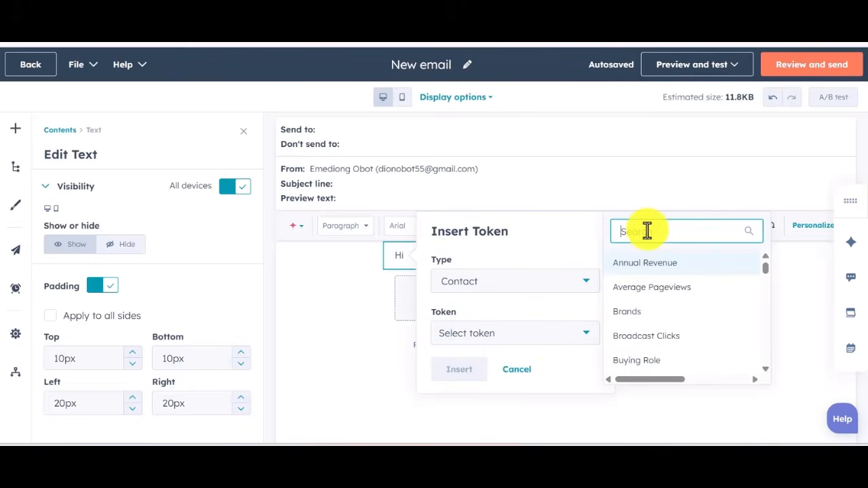
pyautogui.write('first')
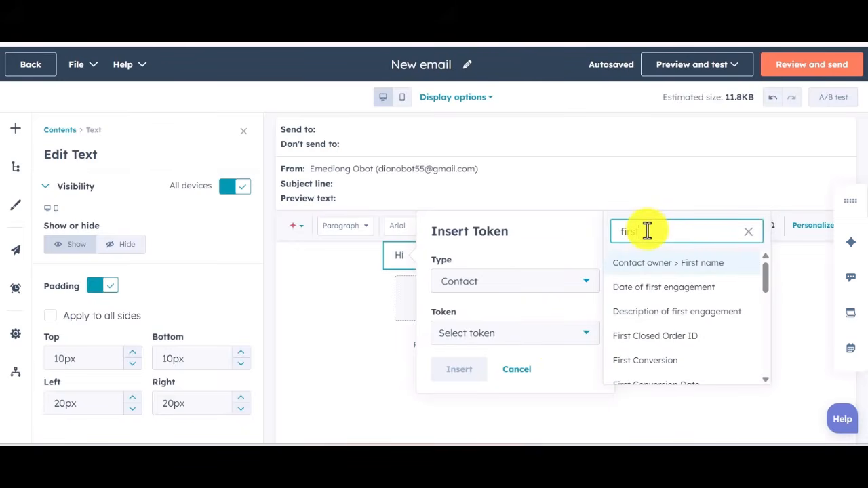
pyautogui.write(' n')
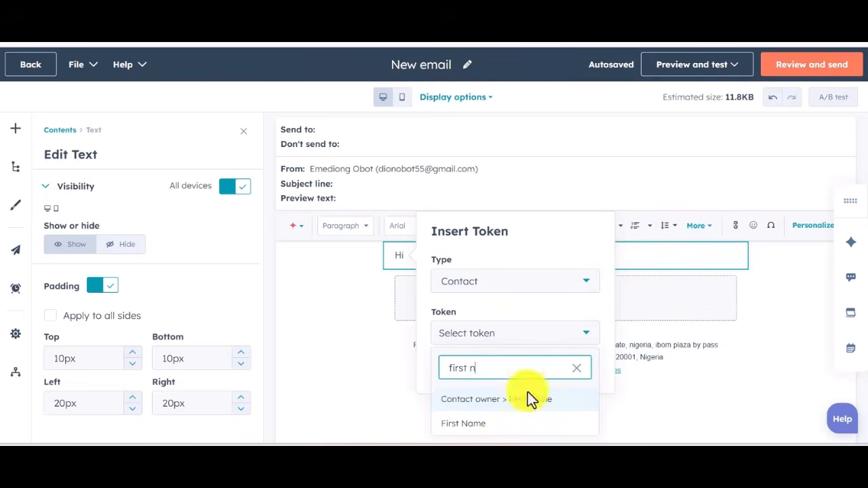
pyautogui.click(528, 434)
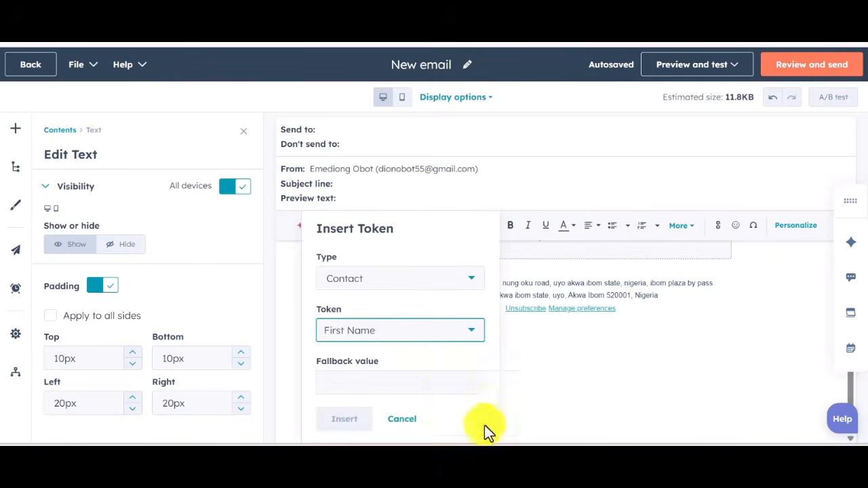
pyautogui.click(380, 383)
pyautogui.write('Beauty')
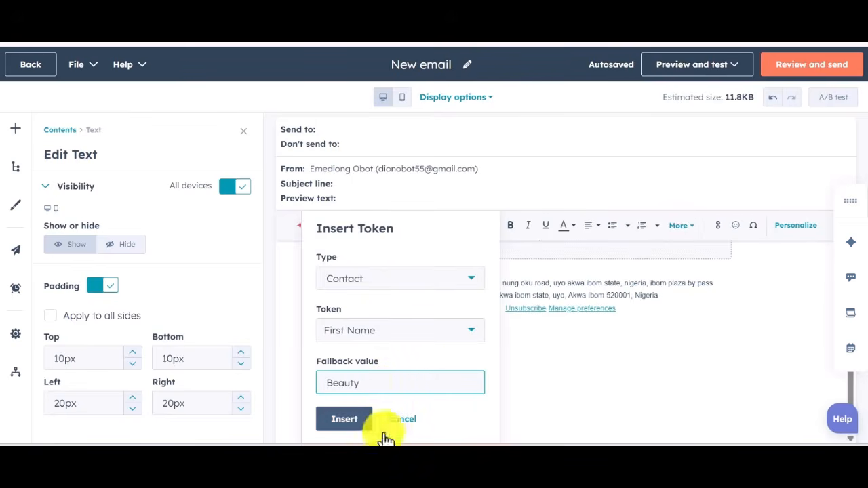
pyautogui.click(348, 421)
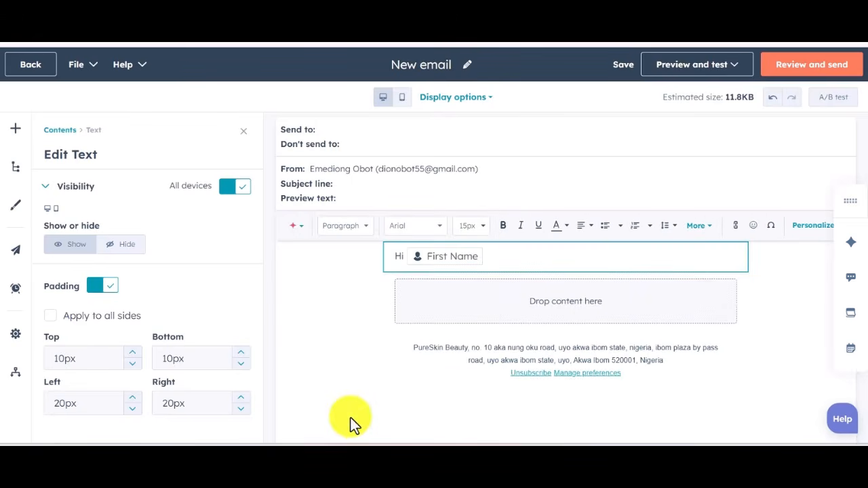
# Write underneath: "We are excited to introduce a new addittion to our PureSkin product line. This update is designed for people who care about healthy and glowing skin.".
pyautogui.press('Return')
pyautogui.write('We are e')
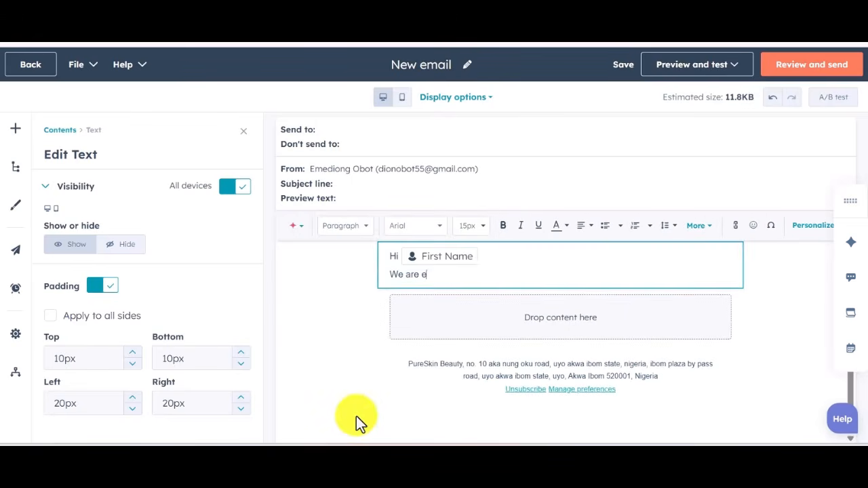
pyautogui.write('xcited to introduce a new addittion to our PureSkin product line. This update is designed for people who care about hea')
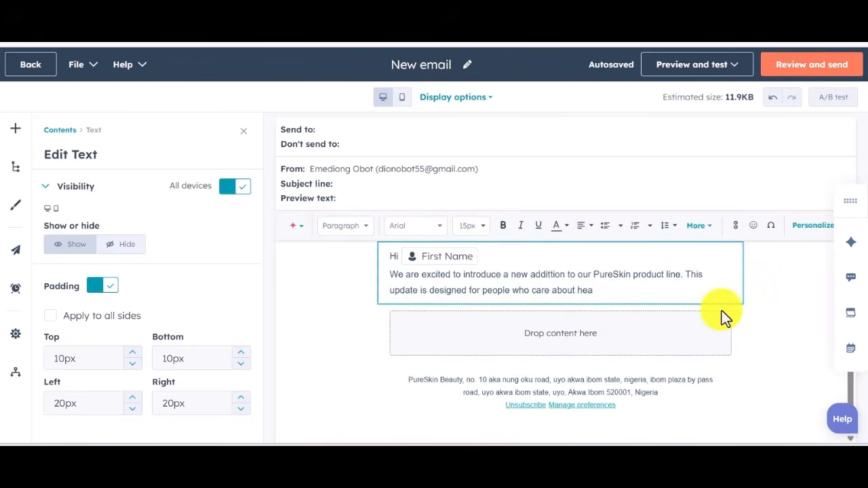
pyautogui.write('lthy and glowing skin.')
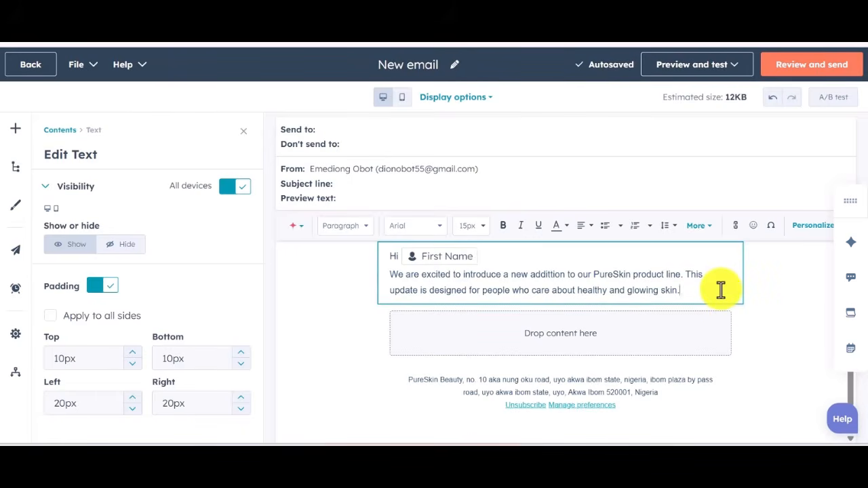
# Add a Video module below the introduction text and insert the uploaded HubSpot video "product video" into it.
pyautogui.click(319, 283)
pyautogui.scroll(-2, 68, 274)
pyautogui.moveTo(123, 270); pyautogui.dragTo(414, 312)
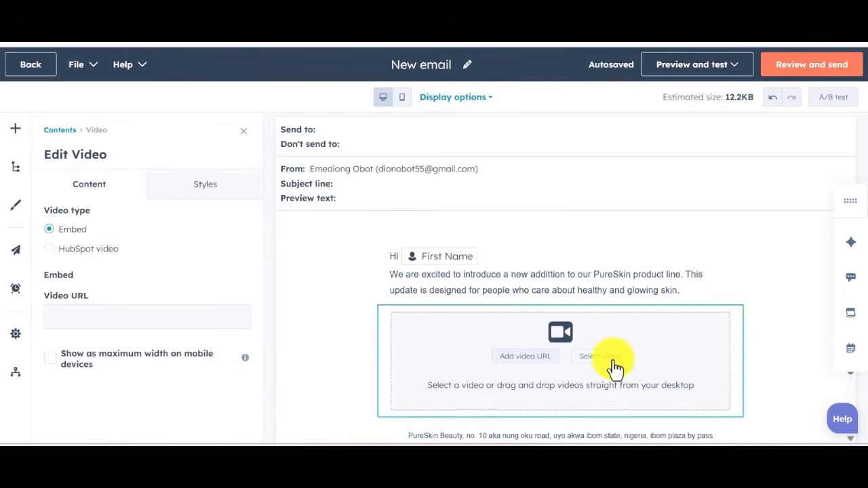
pyautogui.click(600, 356)
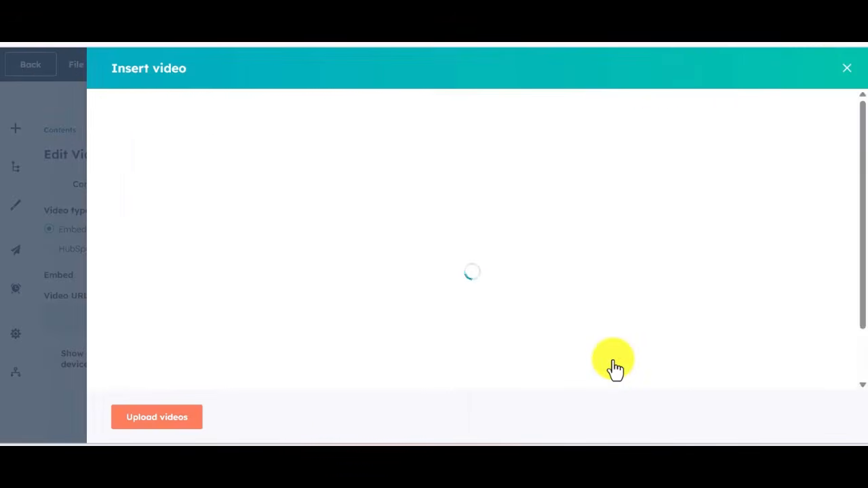
pyautogui.click(164, 424)
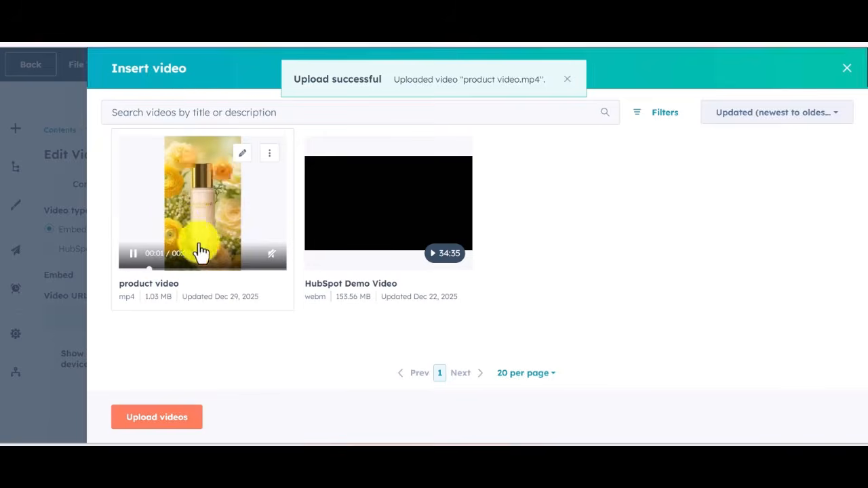
pyautogui.click(198, 234)
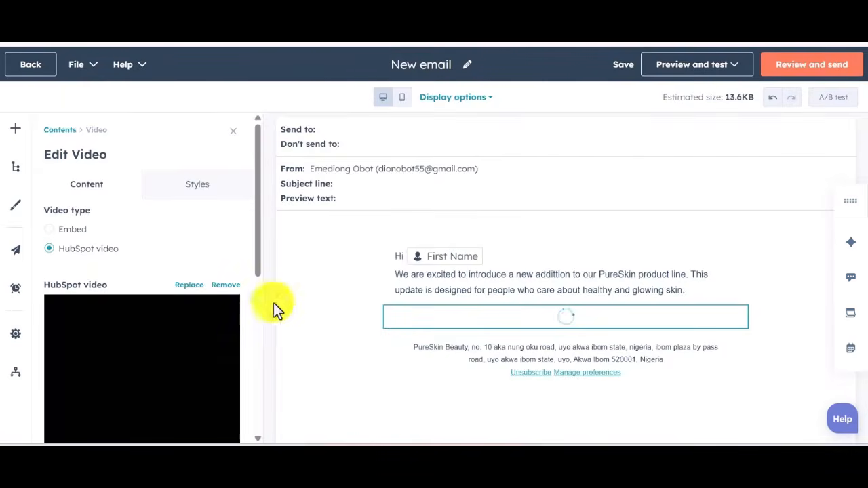
# Set the product video's width to 200.
pyautogui.click(87, 342)
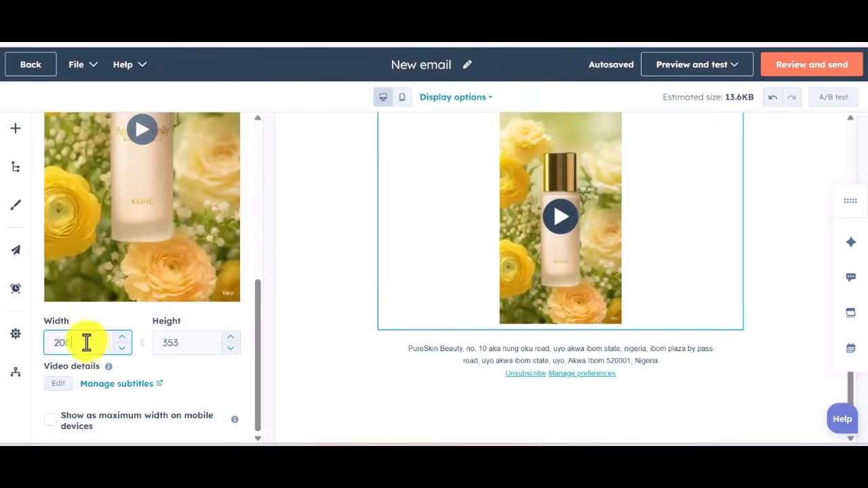
pyautogui.press('BackSpace')
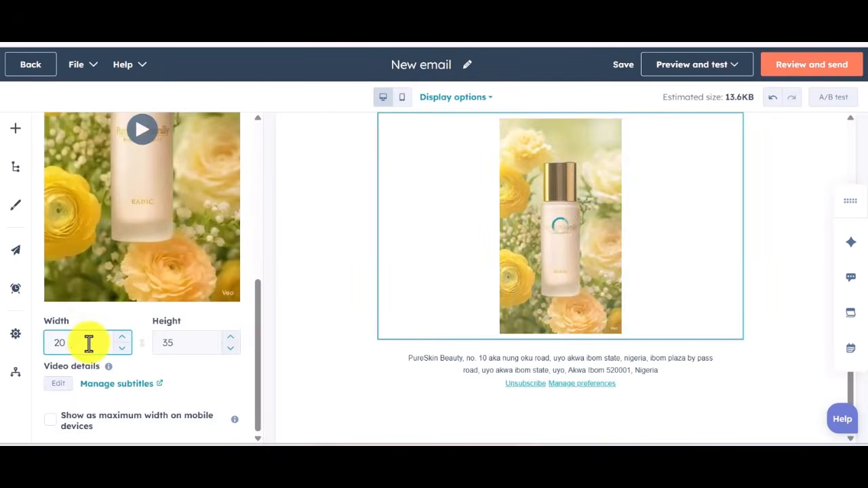
pyautogui.write('0')
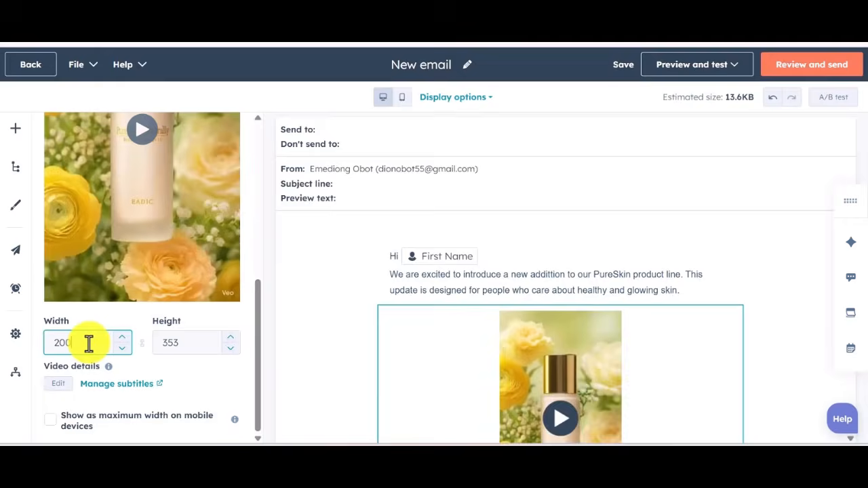
# Add a divider beneath the video with a height of 5 px and a dashed line type.
pyautogui.click(15, 167)
pyautogui.click(20, 132)
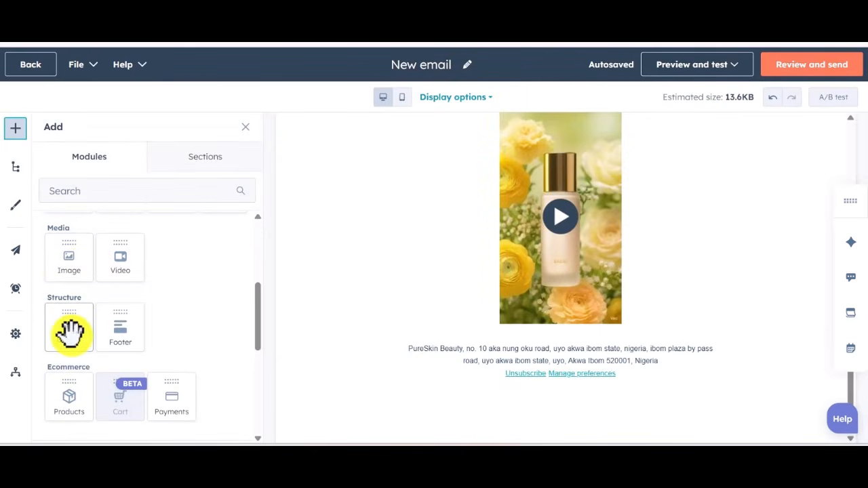
pyautogui.moveTo(70, 332); pyautogui.dragTo(475, 324)
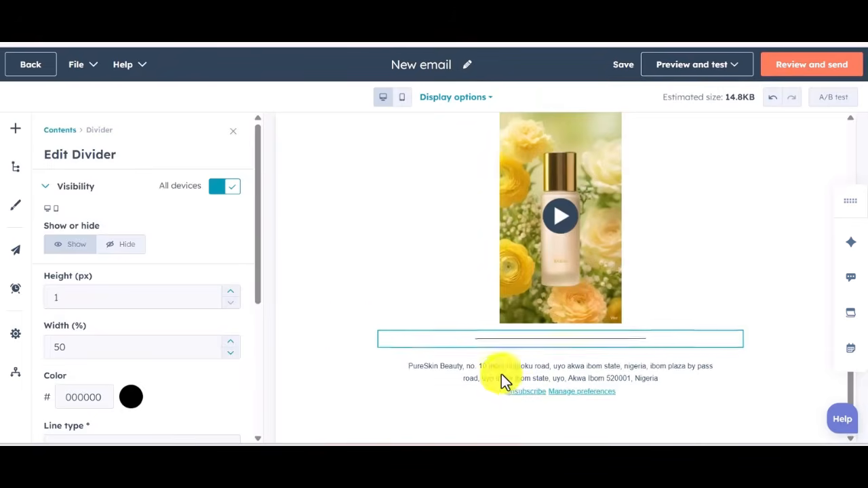
pyautogui.scroll(-3, 154, 274)
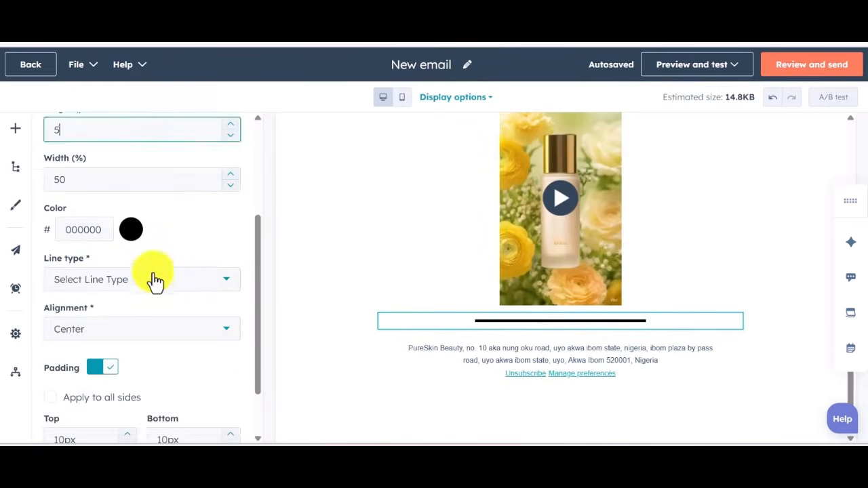
pyautogui.click(153, 284)
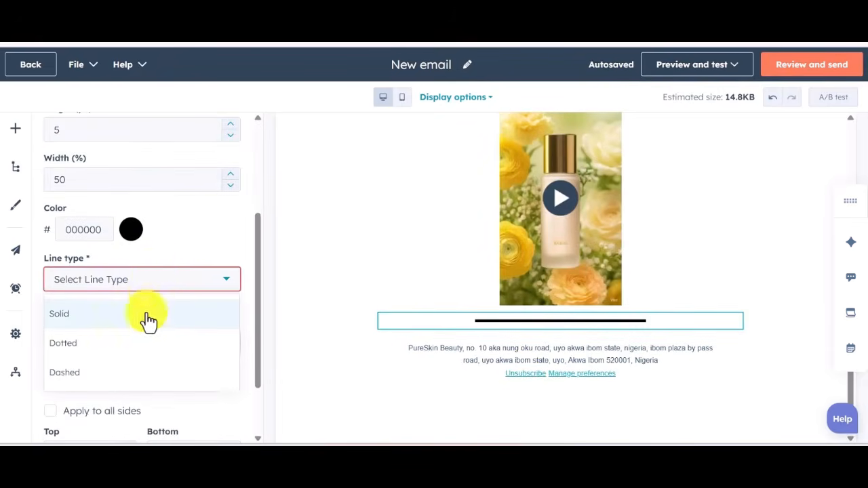
pyautogui.click(128, 358)
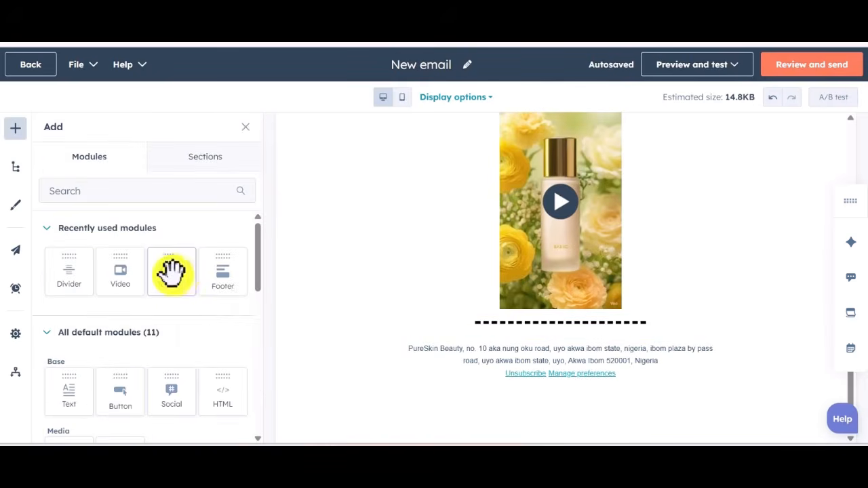
# Add a Text module below the dashed divider and delete all of its placeholder text, including the leftover bullet.
pyautogui.moveTo(172, 273); pyautogui.dragTo(539, 330)
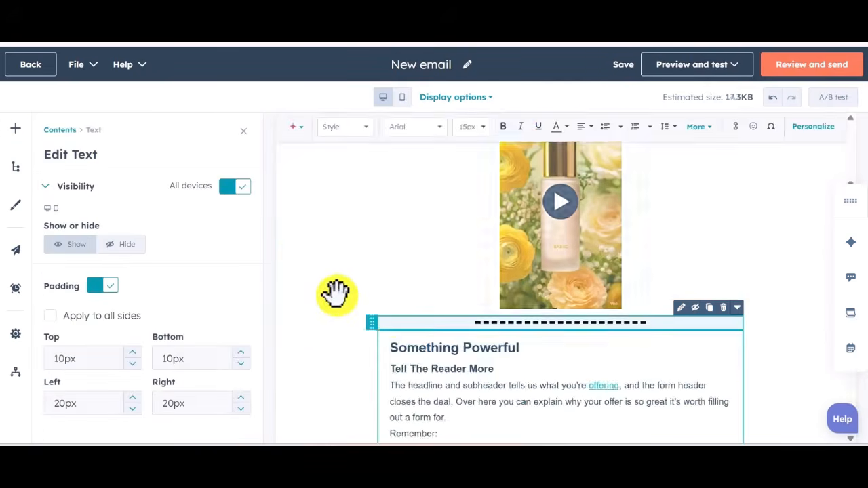
pyautogui.scroll(-1, 554, 410)
pyautogui.scroll(-3, 554, 410)
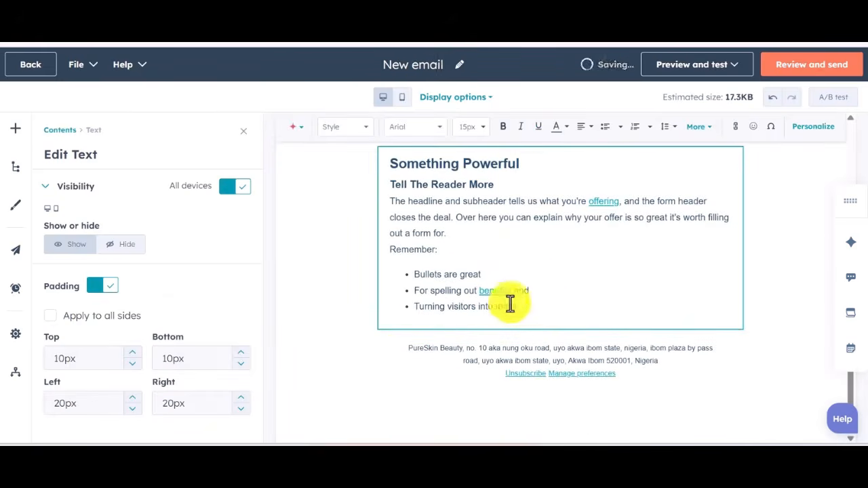
pyautogui.click(533, 309)
pyautogui.moveTo(533, 310); pyautogui.dragTo(383, 167)
pyautogui.press('BackSpace')
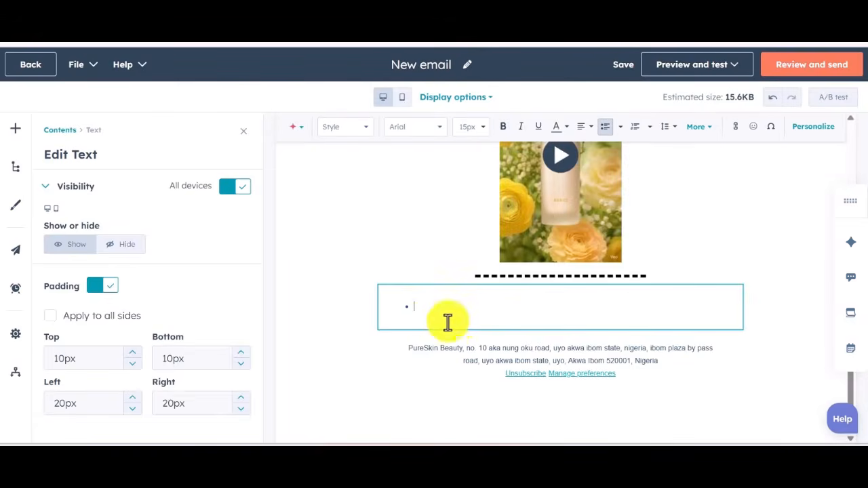
pyautogui.press('BackSpace')
# Write in the empty text module: "Our new pureskin formula, is mage to nourish, protect and support your Skin daily.".
pyautogui.write('Our new pureskin')
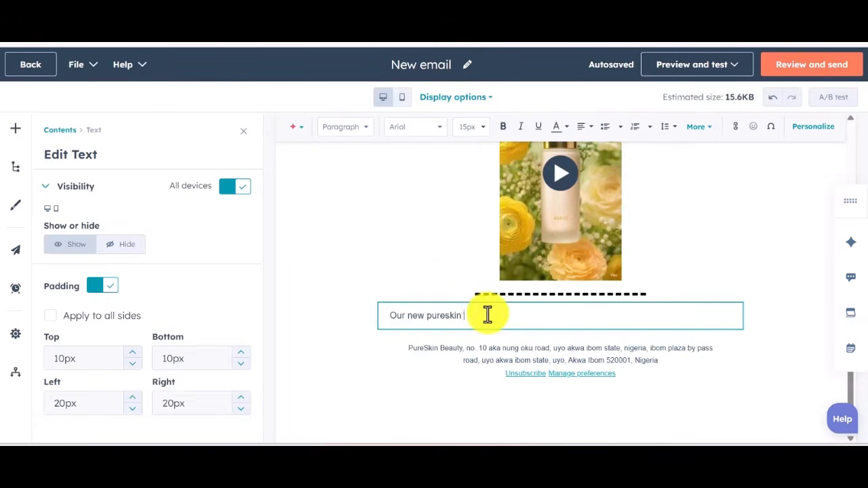
pyautogui.write(' fo')
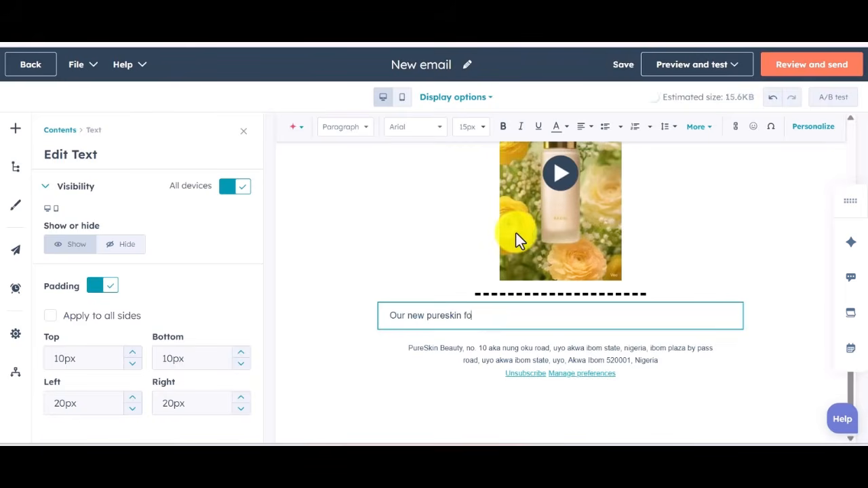
pyautogui.write('rm')
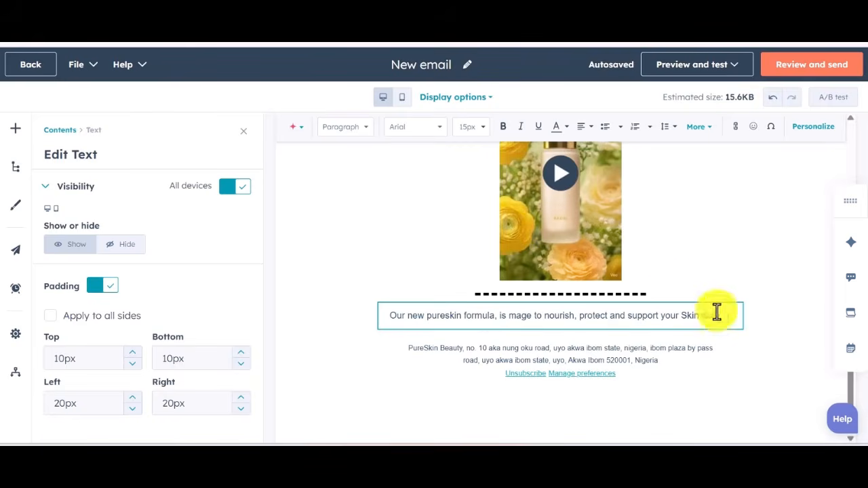
pyautogui.write('daily.')
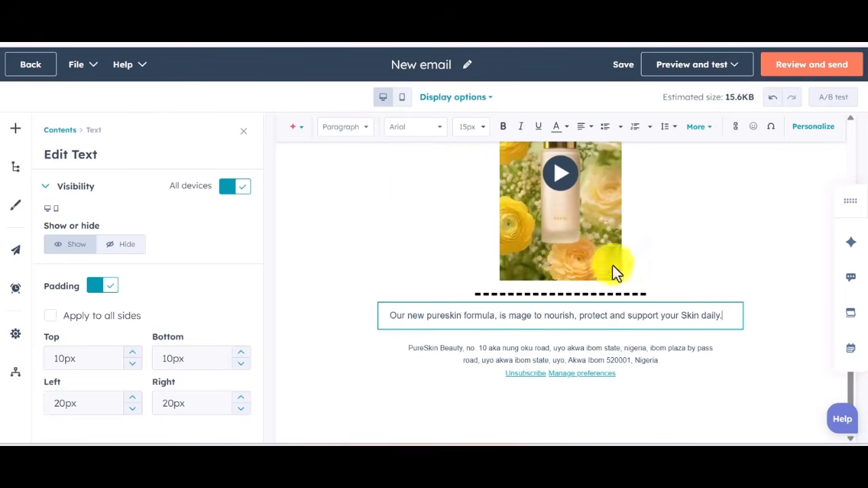
# Insert a two-column section between the formula sentence and the email footer.
pyautogui.click(15, 130)
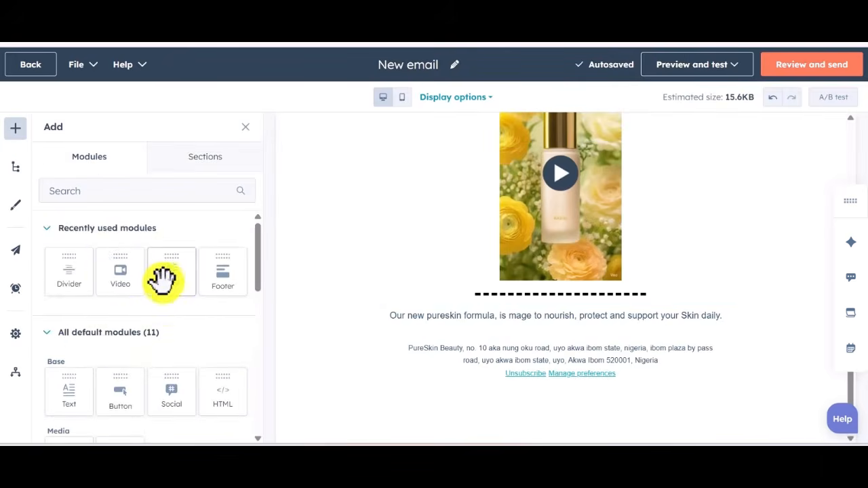
pyautogui.scroll(-2, 163, 281)
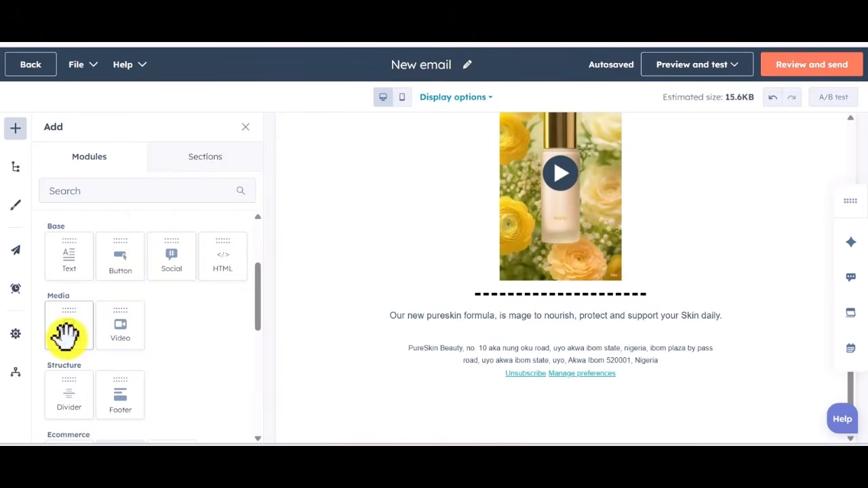
pyautogui.click(201, 172)
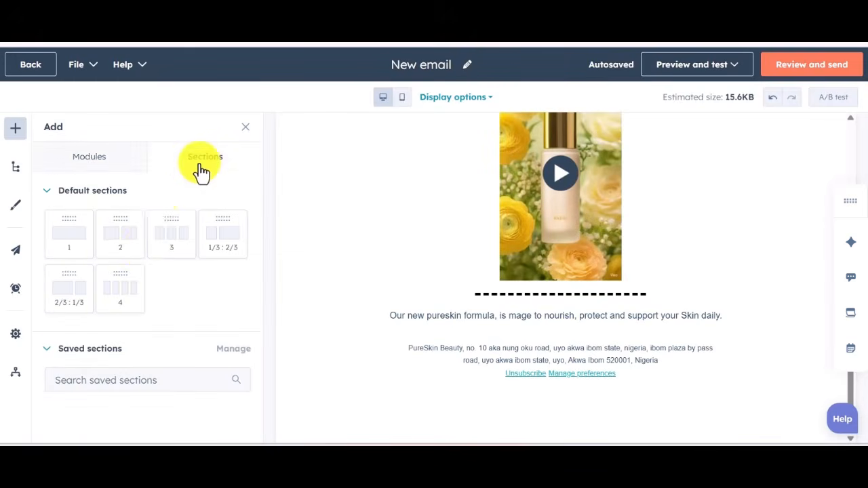
pyautogui.moveTo(118, 235); pyautogui.dragTo(452, 329)
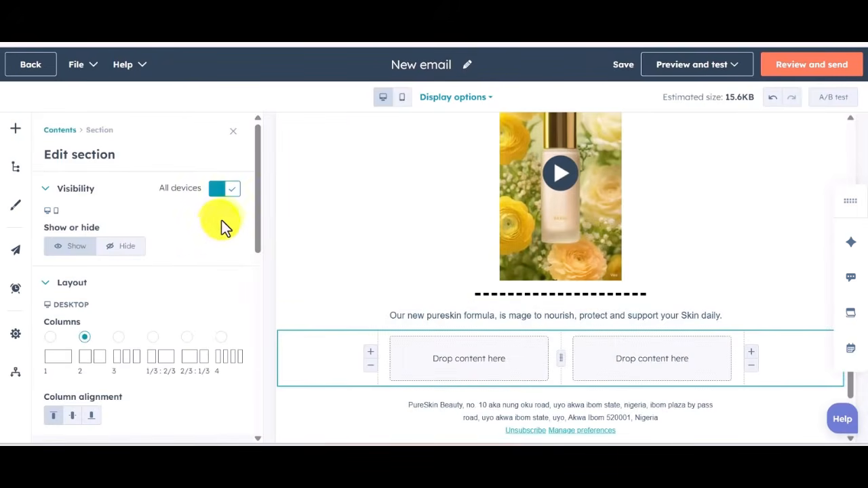
# Add an Image module to the section's first column and upload the picture "skin type 2" into it.
pyautogui.click(17, 129)
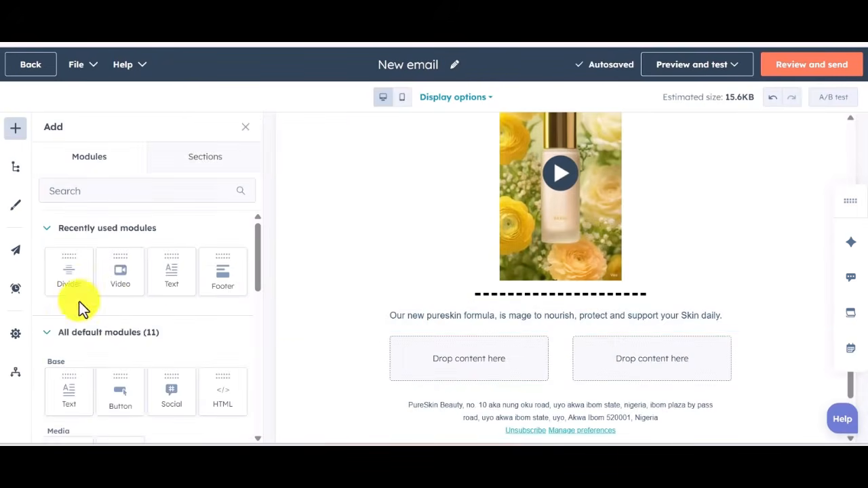
pyautogui.scroll(-2, 68, 324)
pyautogui.moveTo(68, 324); pyautogui.dragTo(448, 355)
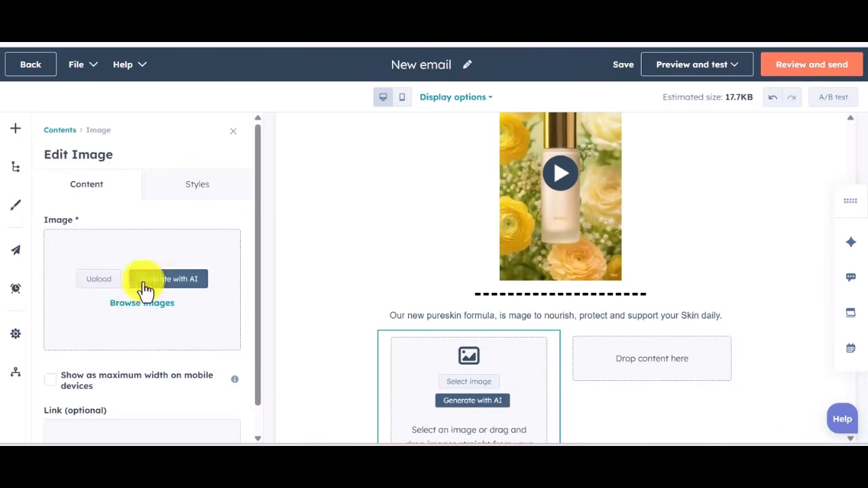
pyautogui.click(99, 288)
pyautogui.doubleClick(230, 116)
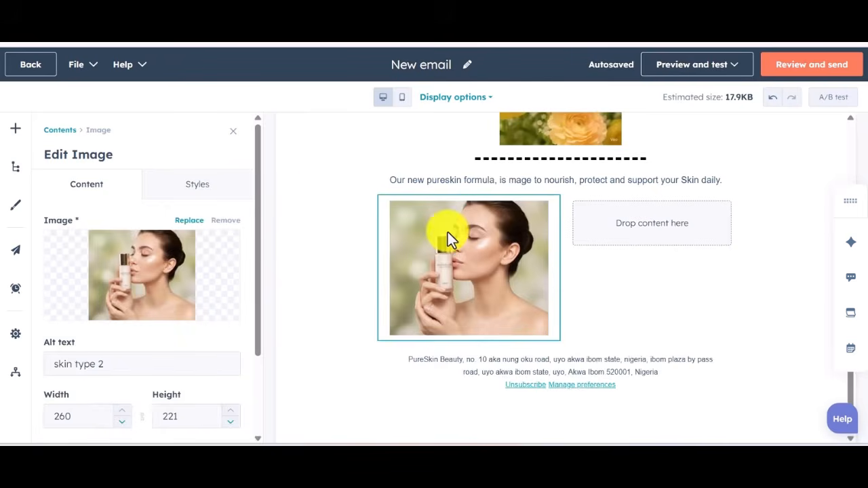
# Add an Image module to the section's second column and upload the picture "skin type i" into it.
pyautogui.click(13, 131)
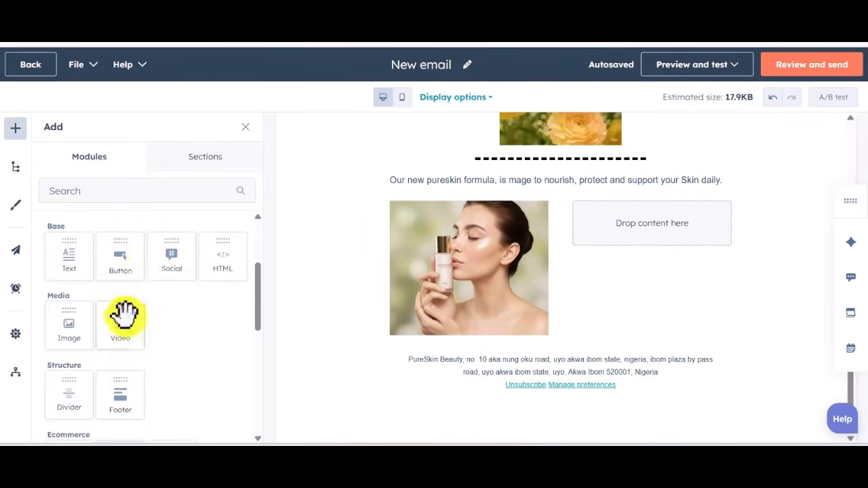
pyautogui.scroll(-2, 131, 307)
pyautogui.moveTo(64, 260); pyautogui.dragTo(646, 237)
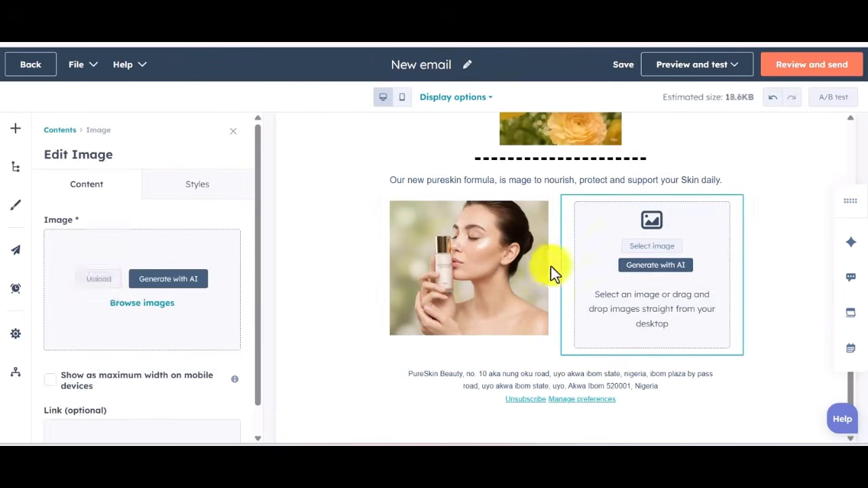
pyautogui.click(101, 285)
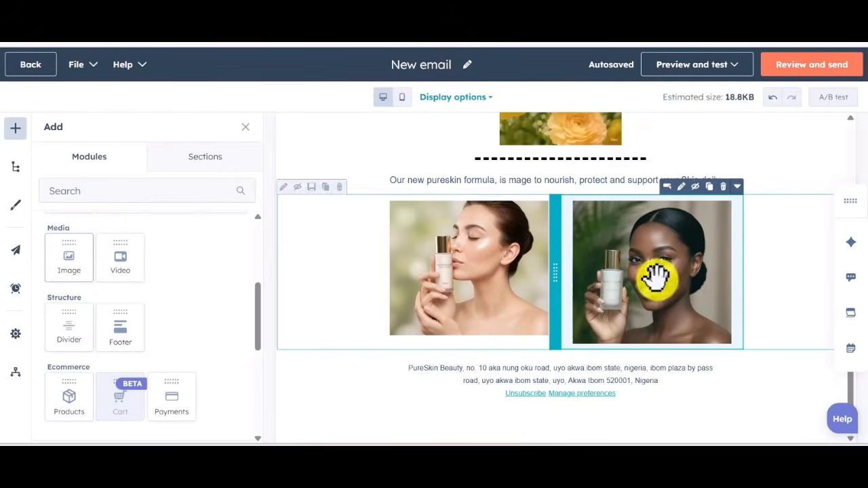
# Replace the image in the section's first column by uploading the picture "skin type 3".
pyautogui.click(397, 295)
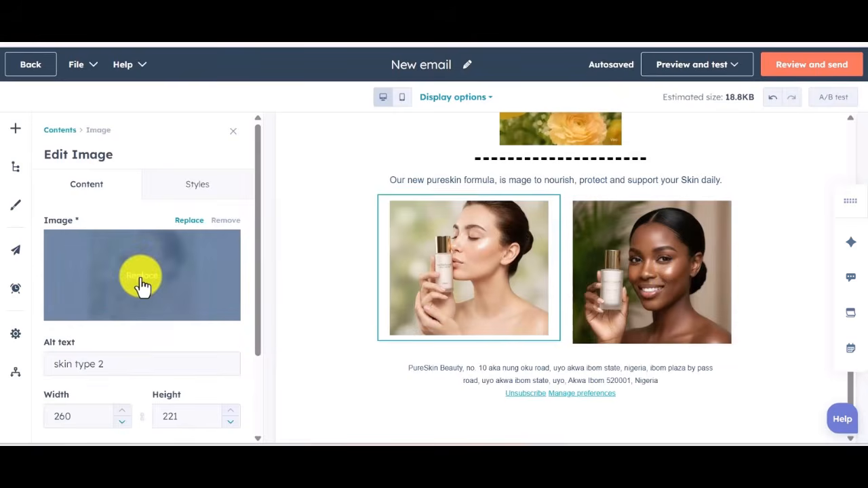
pyautogui.click(142, 284)
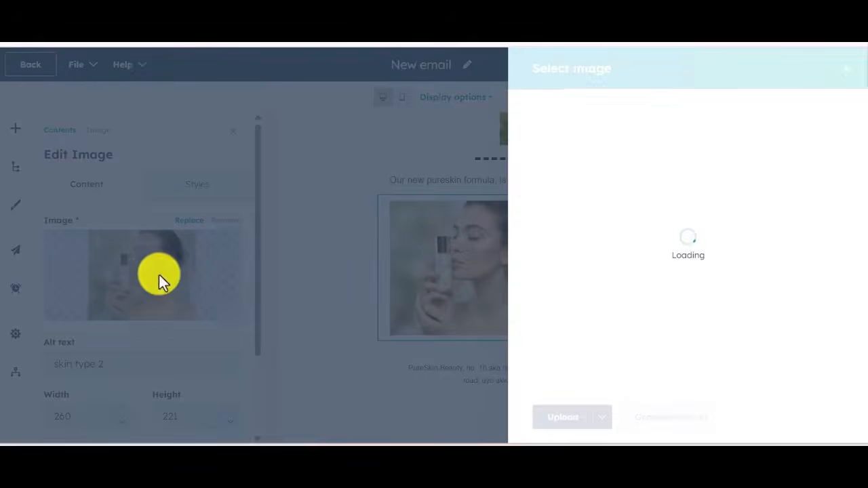
pyautogui.click(563, 420)
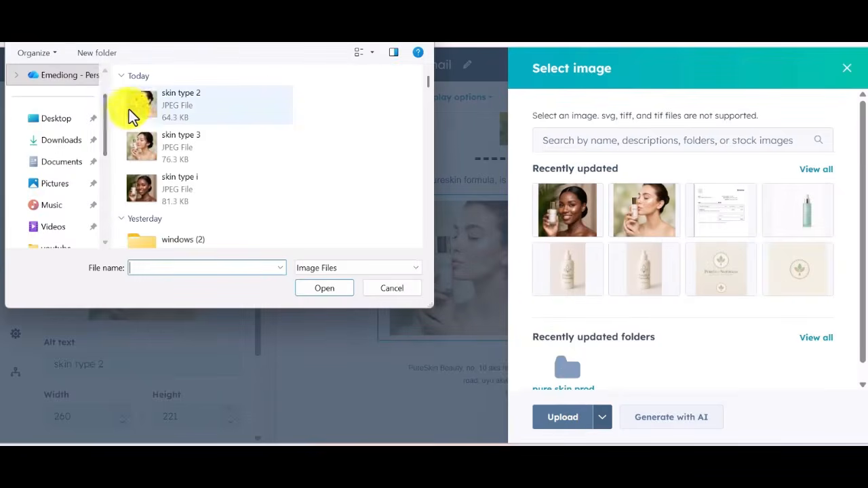
pyautogui.click(156, 146)
pyautogui.click(325, 290)
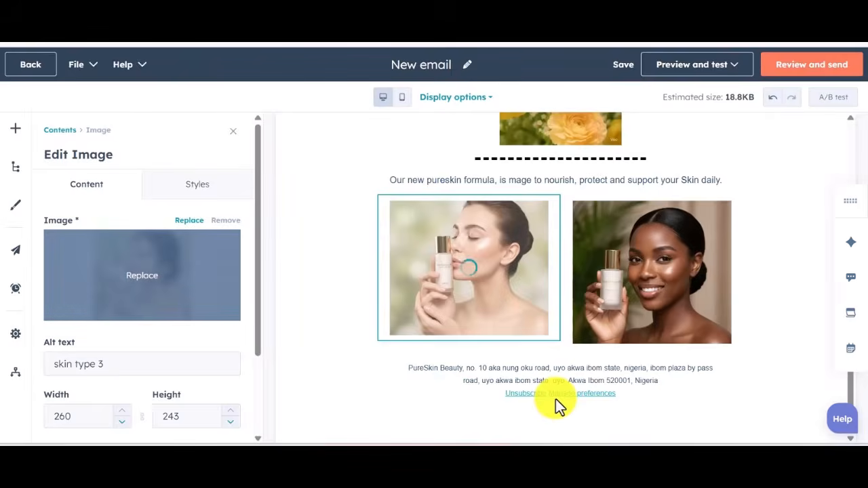
# Add a Text module between the two-column image section and the email footer.
pyautogui.click(15, 129)
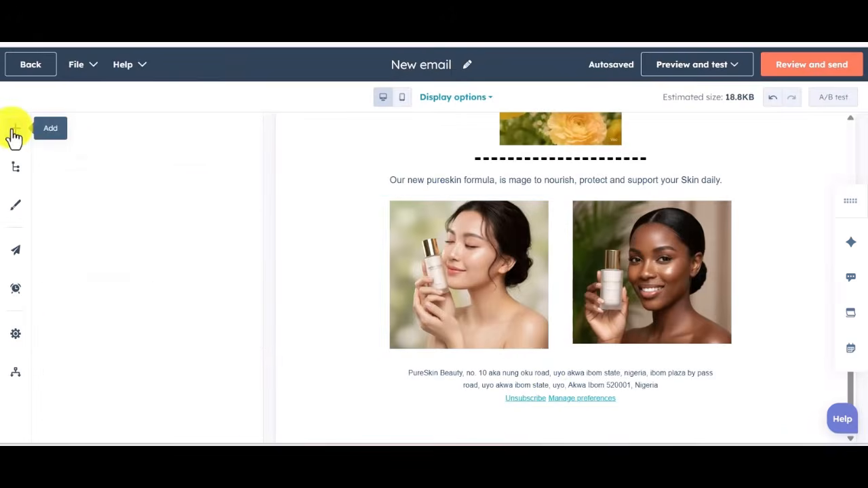
pyautogui.scroll(-2, 87, 328)
pyautogui.scroll(1, 88, 328)
pyautogui.scroll(1, 81, 323)
pyautogui.scroll(-1, 76, 290)
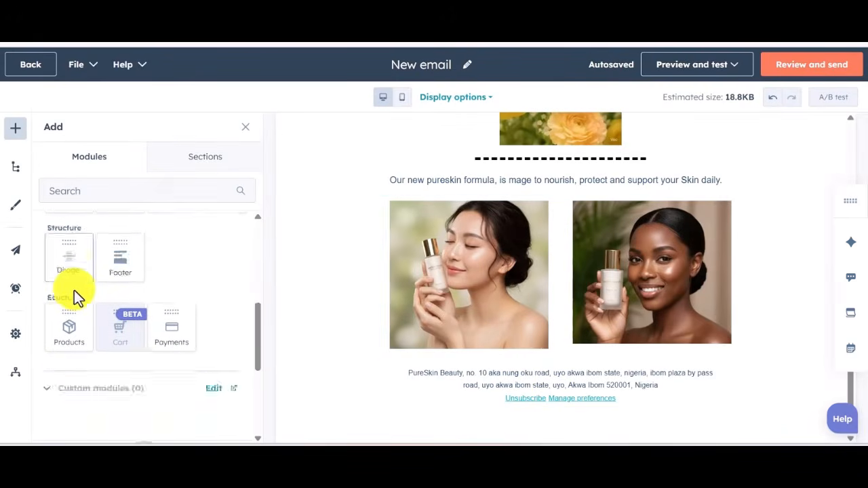
pyautogui.scroll(2, 73, 290)
pyautogui.moveTo(68, 261); pyautogui.dragTo(471, 356)
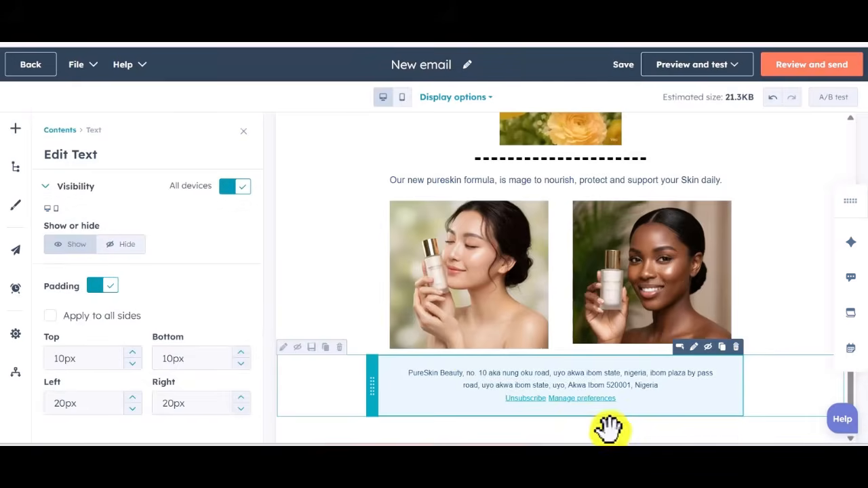
# Replace placeholder with "This product is made for all skin type, with carefully selected ingredients to help improve skin texture, reduce irritaton and promote a natural glowing skin".
pyautogui.hotkey('ctrl', 'a')
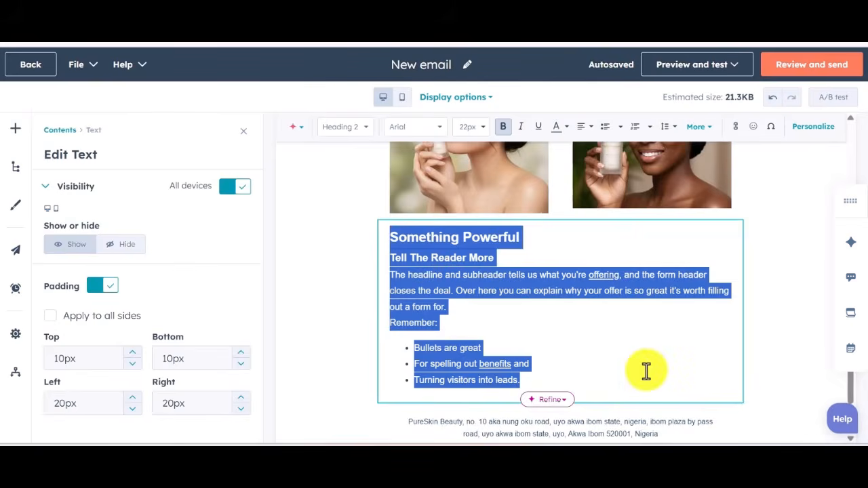
pyautogui.write('This product')
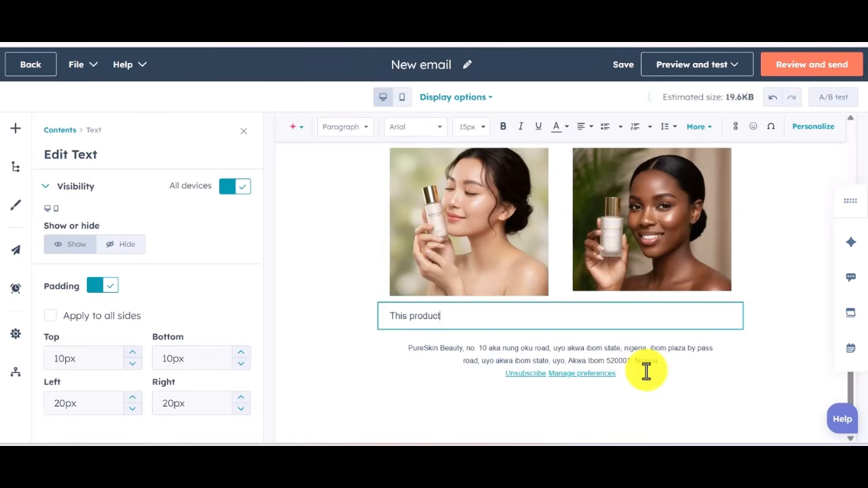
pyautogui.write(' is made for all skin type, with carefully selected ingredients to help improve skin texture, reduce irritaton and promote a natural glowing sk')
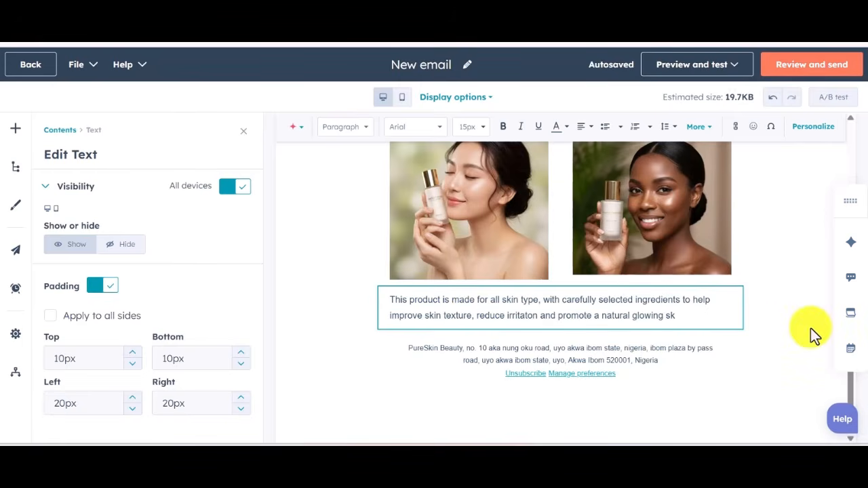
pyautogui.write('in')
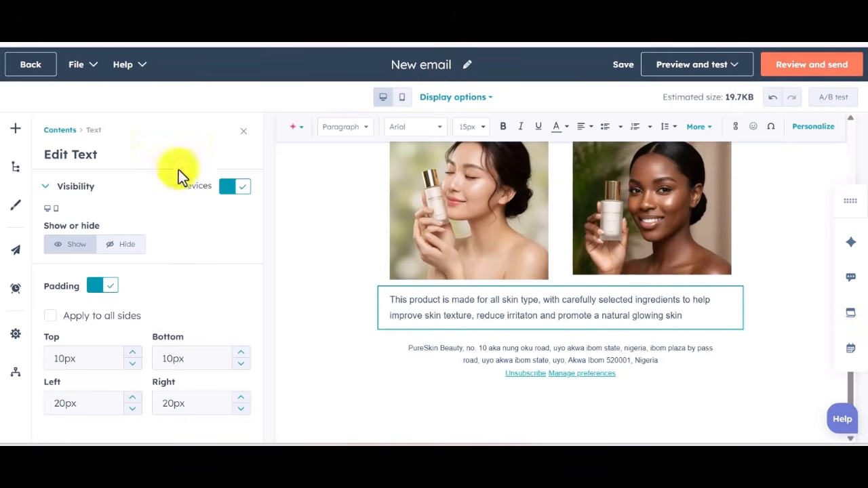
# Add a Button module between the "This product is made for all skin type" text and the email footer.
pyautogui.click(17, 130)
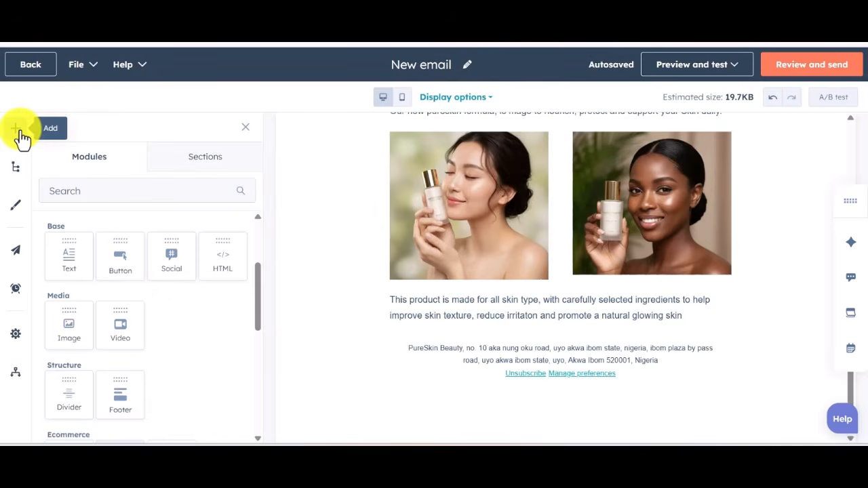
pyautogui.scroll(-1, 108, 292)
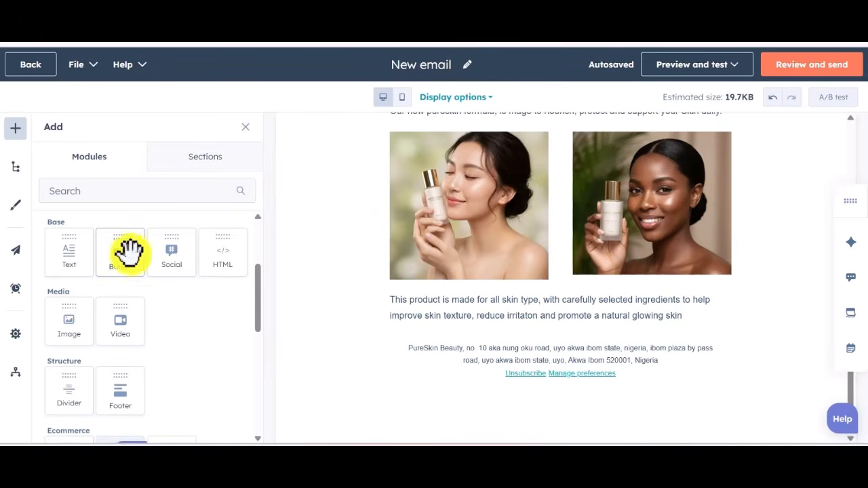
pyautogui.moveTo(126, 254); pyautogui.dragTo(501, 320)
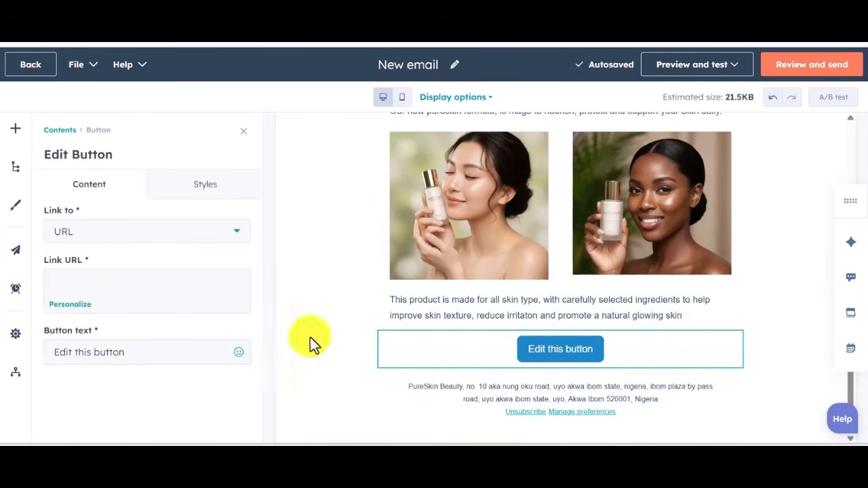
# Change the new button's text to "Click here to order".
pyautogui.click(146, 351)
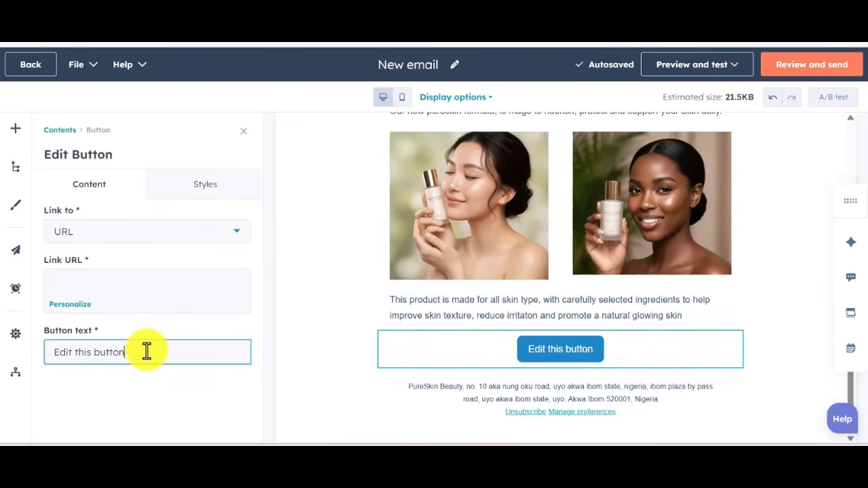
pyautogui.press('BackSpace')
pyautogui.press('BackSpace')
pyautogui.press('BackSpace')
pyautogui.press('BackSpace')
pyautogui.press('BackSpace')
pyautogui.press('BackSpace')
pyautogui.press('BackSpace')
pyautogui.press('BackSpace')
pyautogui.press('BackSpace')
pyautogui.press('BackSpace')
pyautogui.press('BackSpace')
pyautogui.press('BackSpace')
pyautogui.press('BackSpace')
pyautogui.press('BackSpace')
pyautogui.press('BackSpace')
pyautogui.write('Click h')
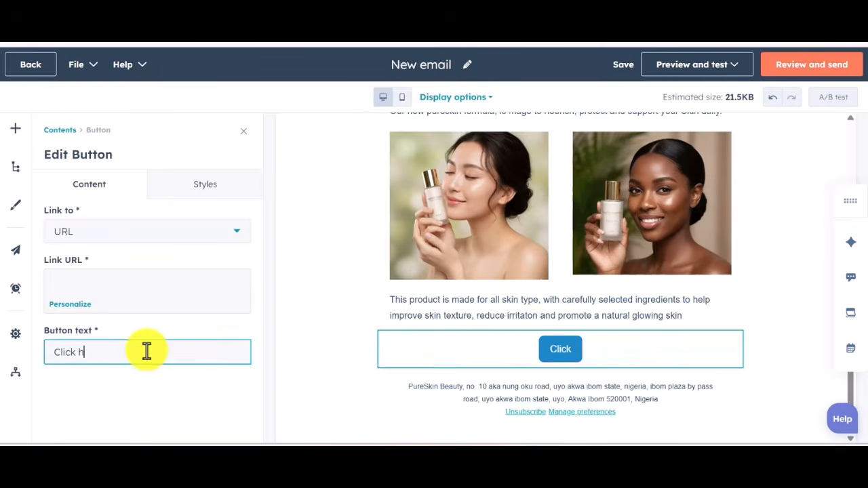
pyautogui.write('ere to ')
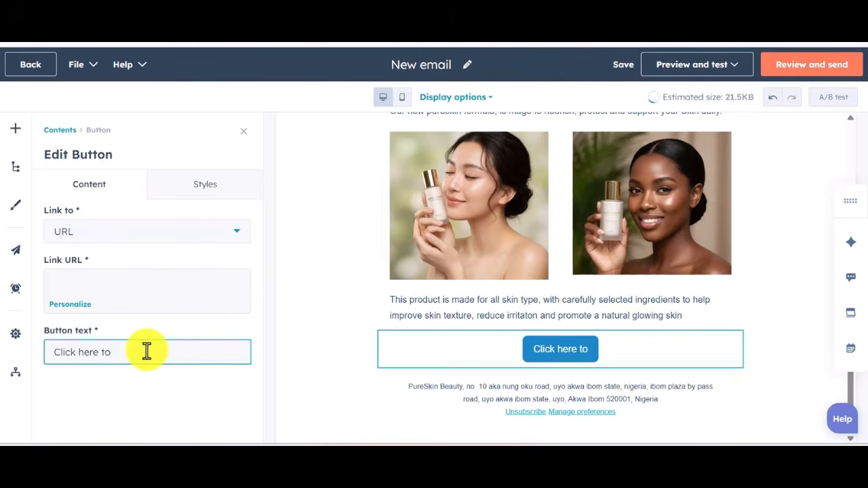
pyautogui.write('order')
pyautogui.click(163, 303)
pyautogui.write('www.pure')
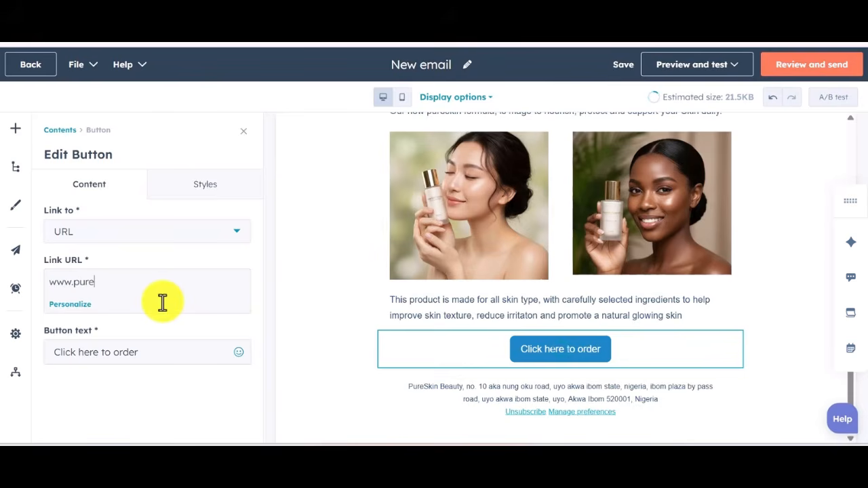
pyautogui.write('skinpurchase.com')
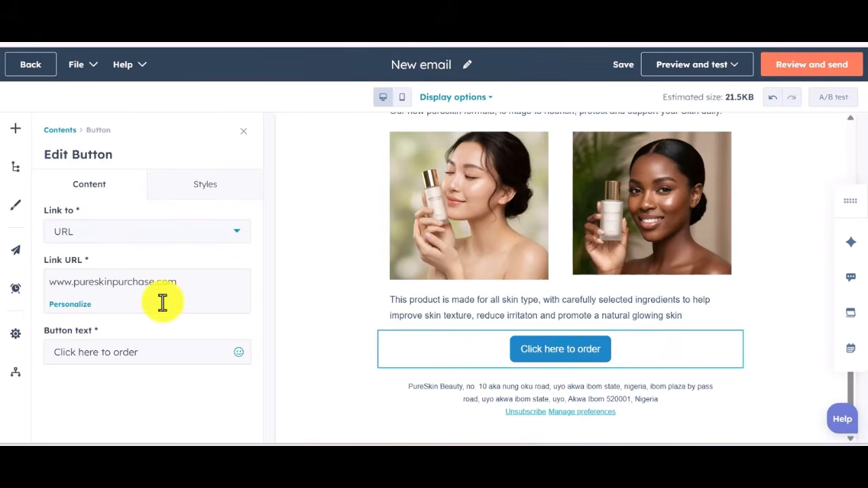
pyautogui.click(260, 335)
# Set the background color of the section holding the product text, order button and footer to light blue-grey D0E0E3.
pyautogui.scroll(-2, 120, 394)
pyautogui.scroll(-1, 309, 291)
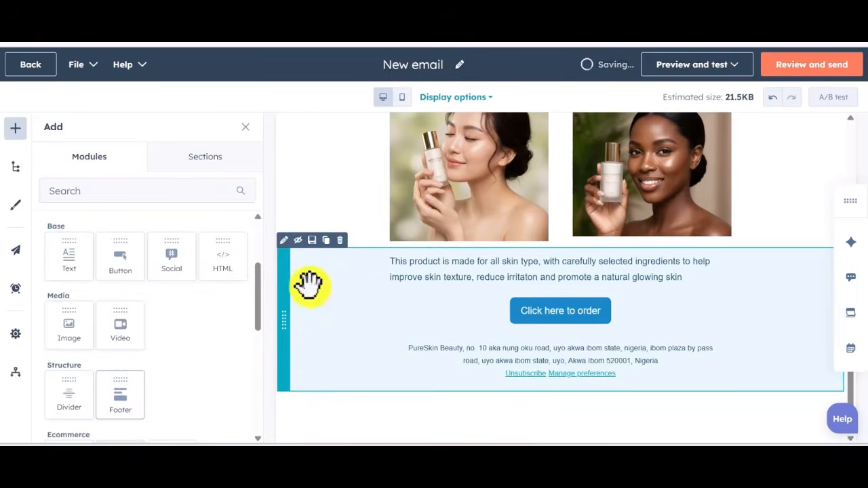
pyautogui.click(310, 291)
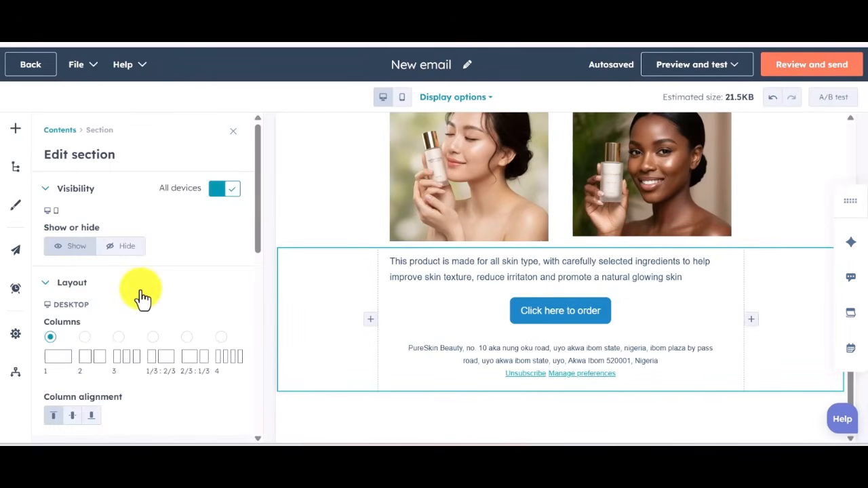
pyautogui.scroll(-4, 128, 312)
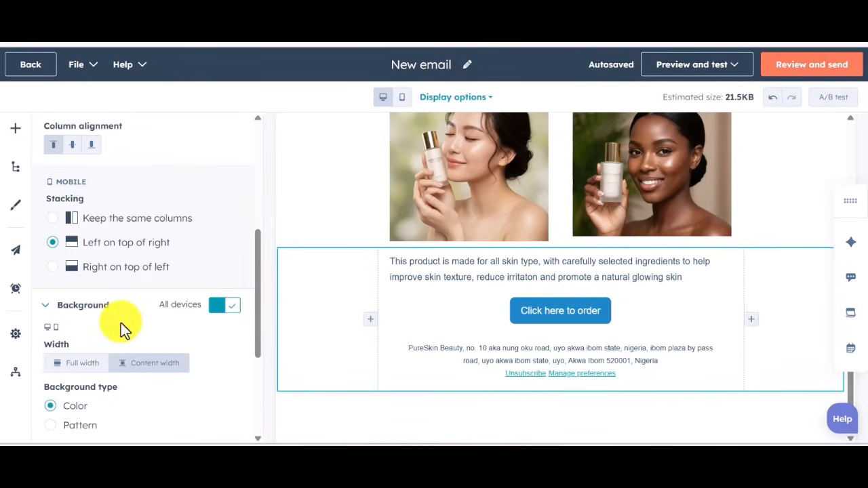
pyautogui.scroll(-2, 120, 323)
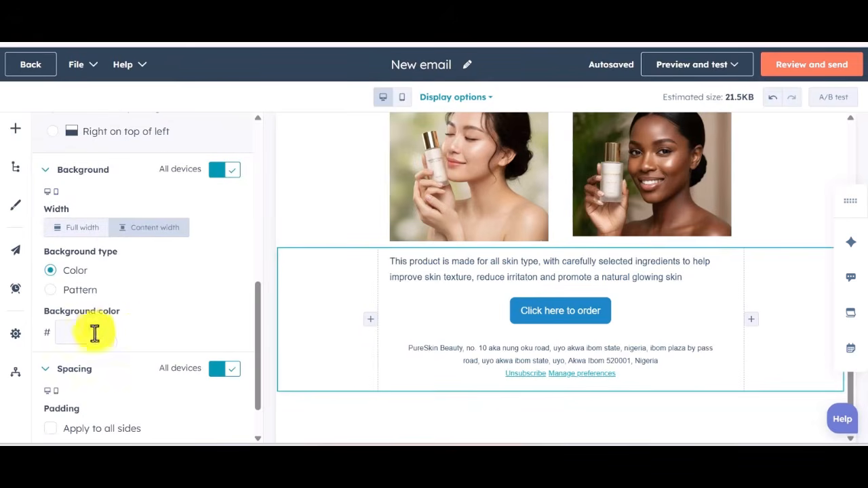
pyautogui.click(138, 339)
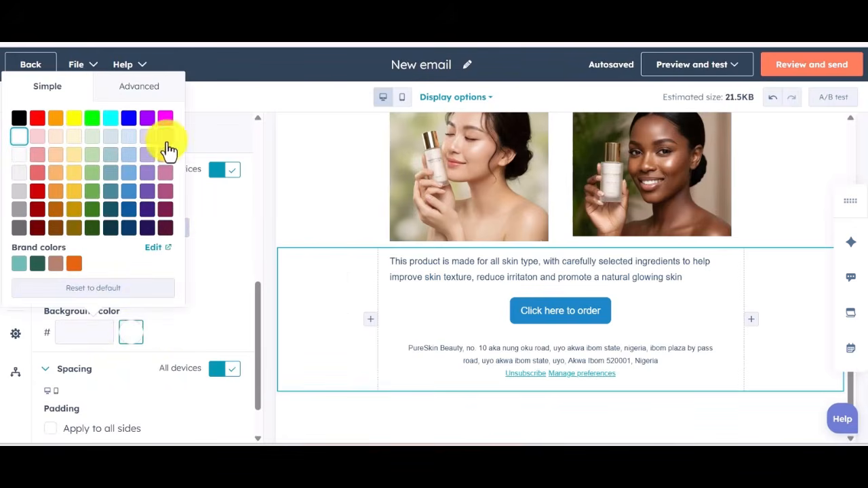
pyautogui.click(110, 137)
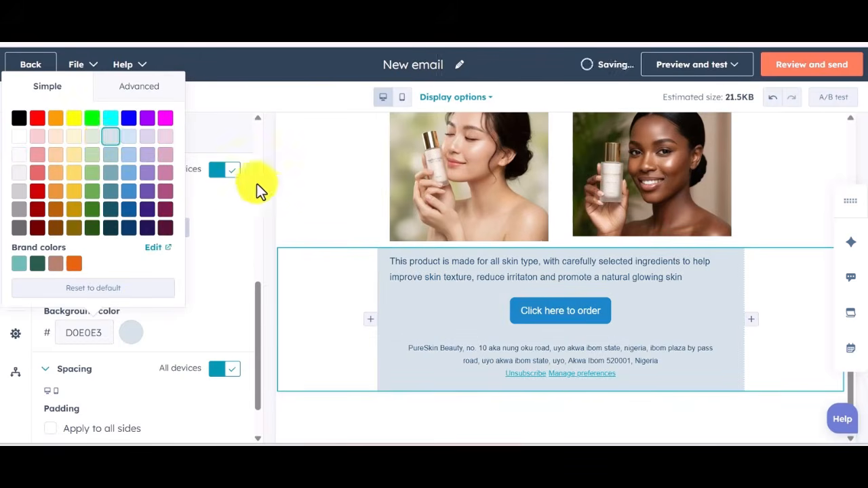
pyautogui.click(242, 203)
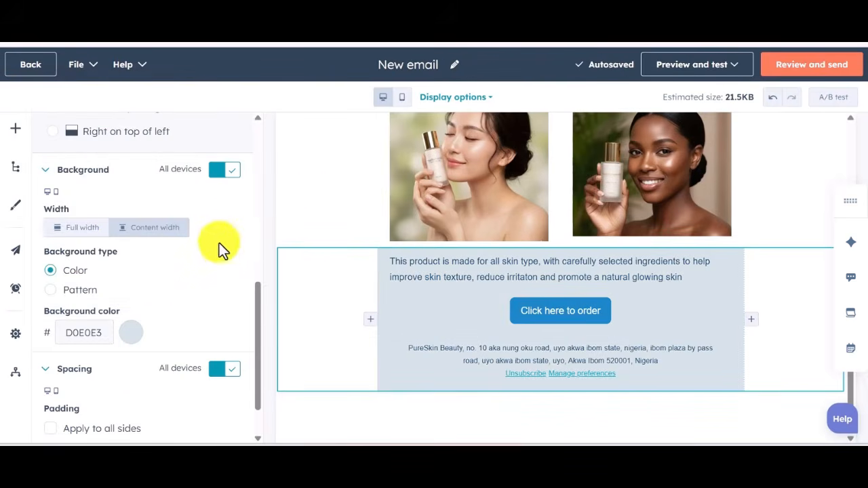
# Give the section holding the video, divider and formula sentence the same light blue-grey background color.
pyautogui.click(333, 189)
pyautogui.scroll(5, 333, 187)
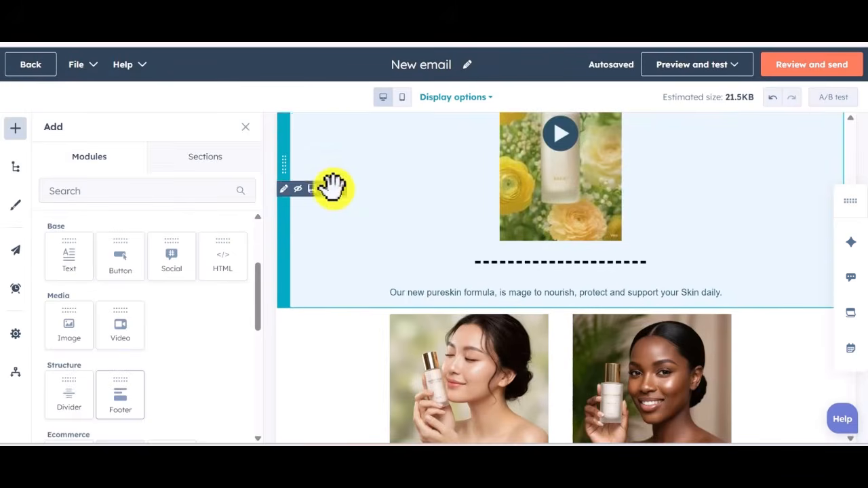
pyautogui.click(337, 196)
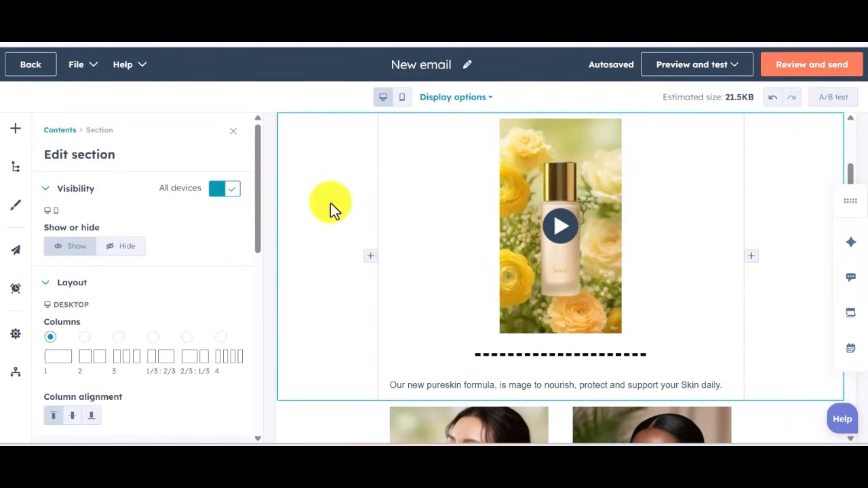
pyautogui.scroll(-8, 140, 331)
pyautogui.click(131, 278)
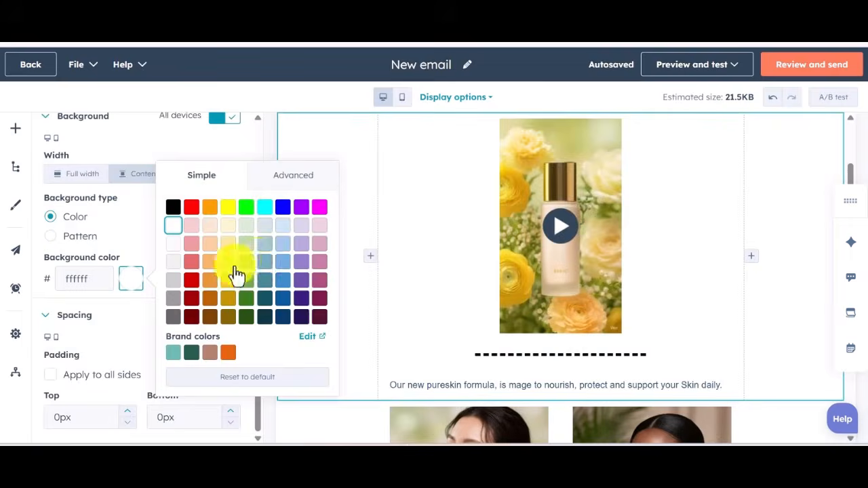
pyautogui.click(266, 228)
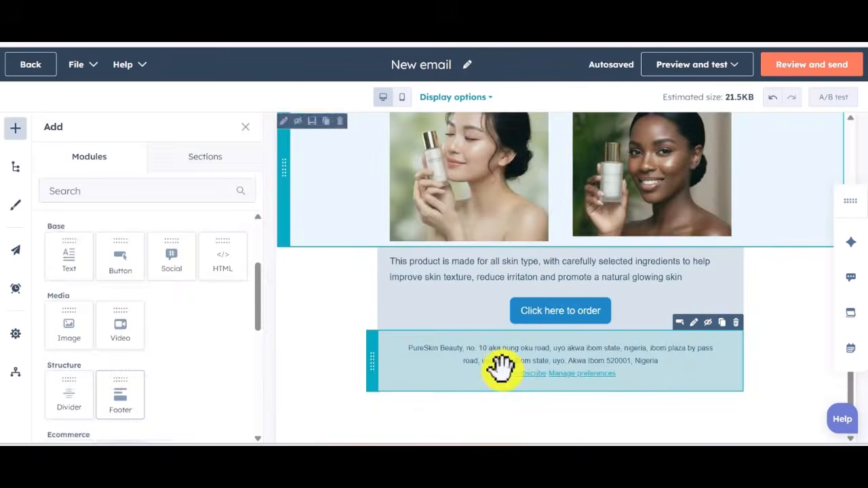
# Set the email's subscription type to product update and add the second listed individual contact as its recipient.
pyautogui.click(16, 254)
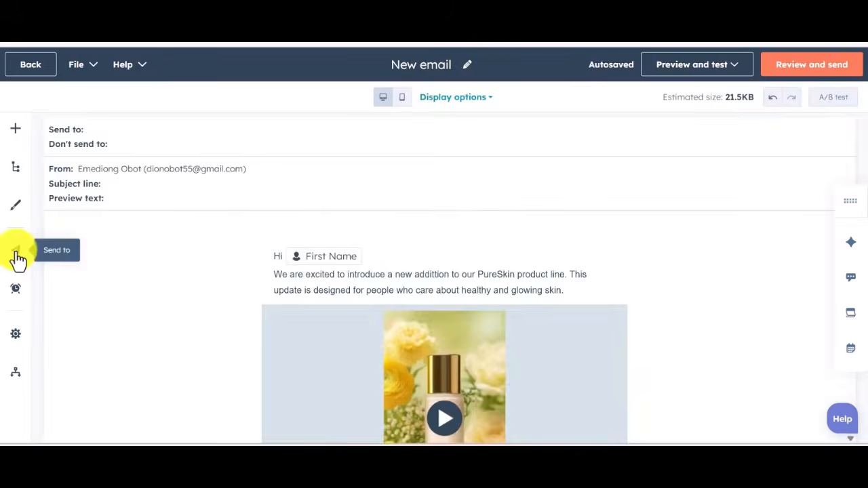
pyautogui.click(17, 255)
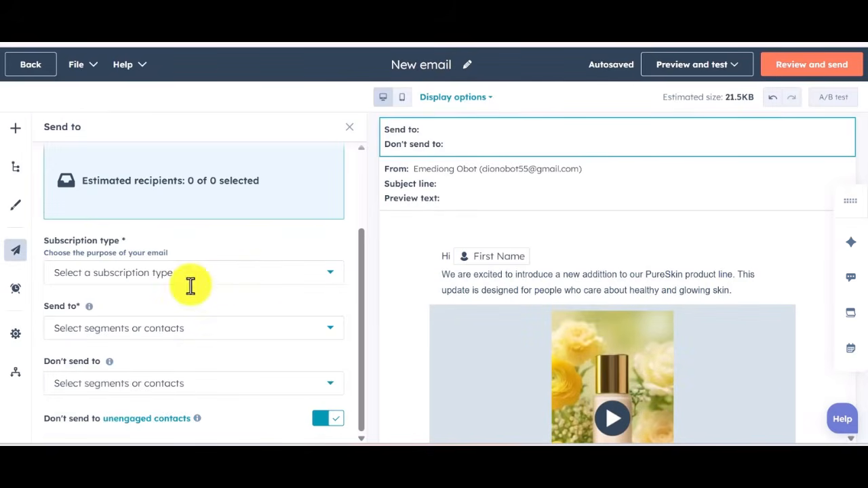
pyautogui.click(289, 271)
pyautogui.click(196, 331)
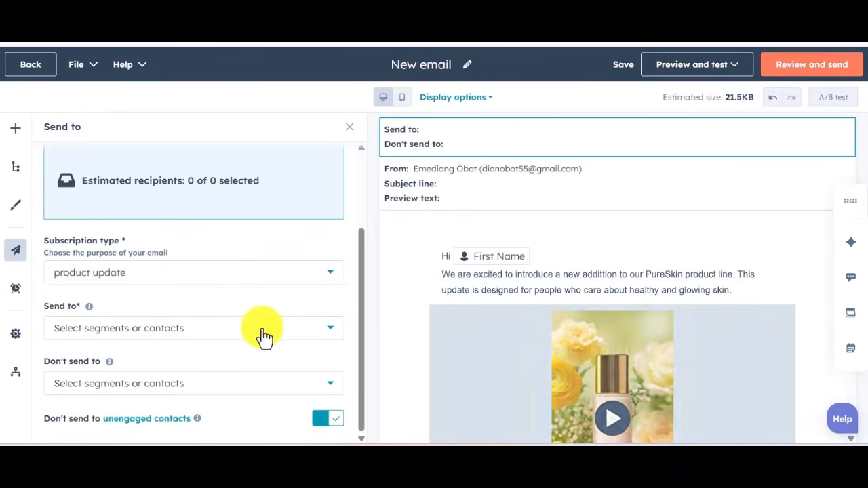
pyautogui.click(284, 330)
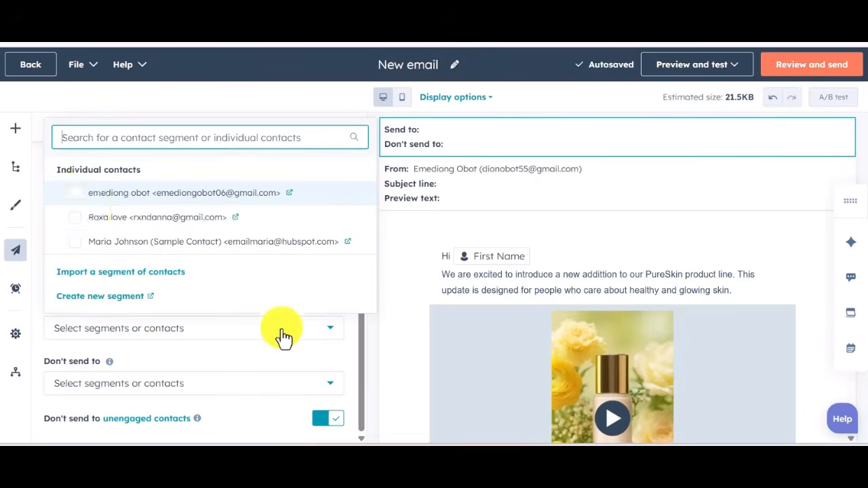
pyautogui.click(73, 222)
pyautogui.click(146, 333)
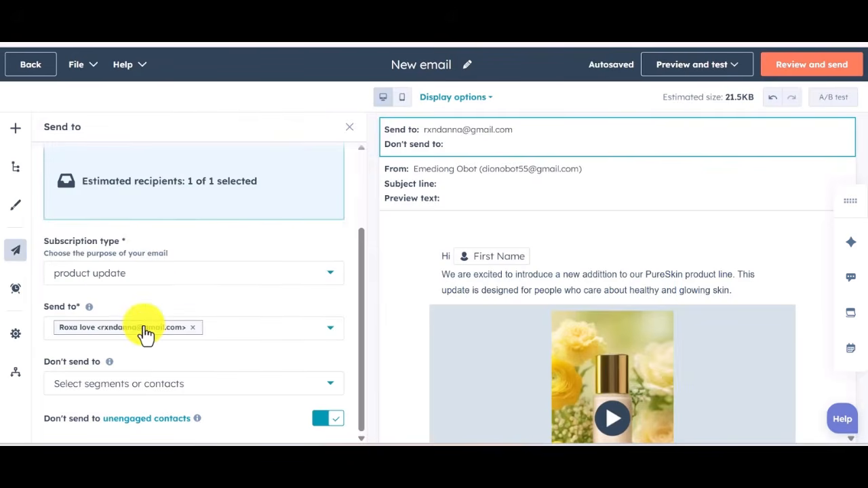
# Set the email's subject line to "Introducing Our New PureSkin Product".
pyautogui.click(16, 127)
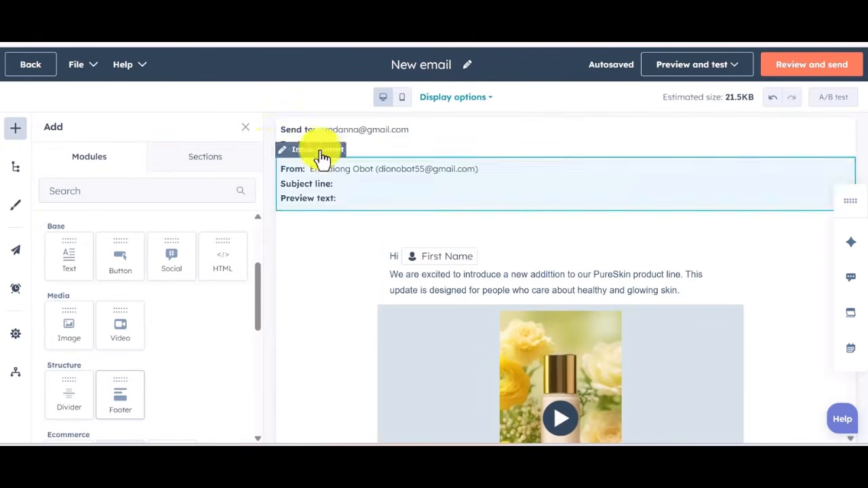
pyautogui.click(320, 158)
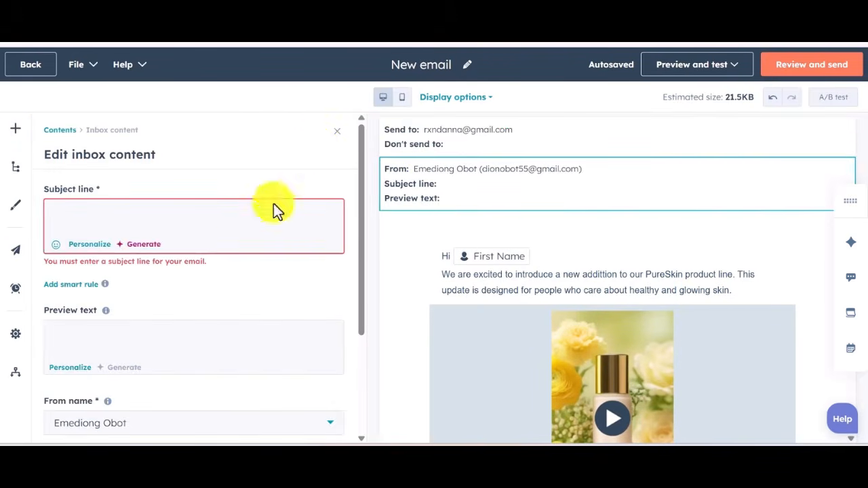
pyautogui.write('Intr')
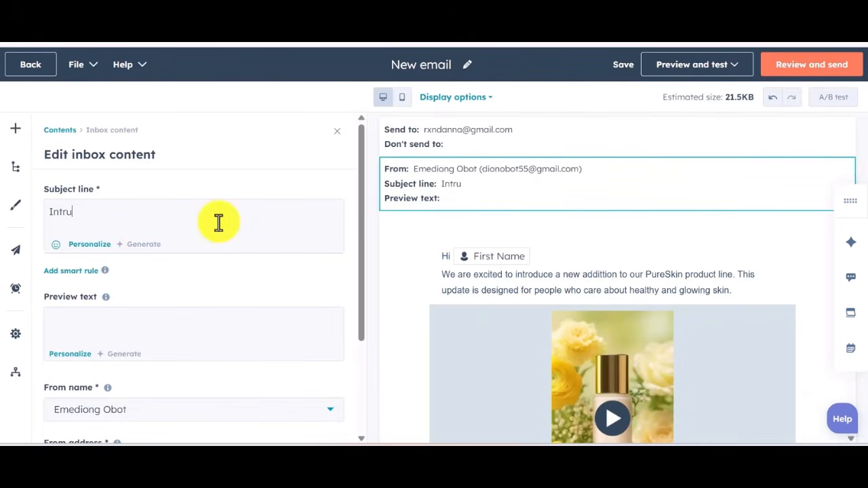
pyautogui.write('oducing Our New PureSk')
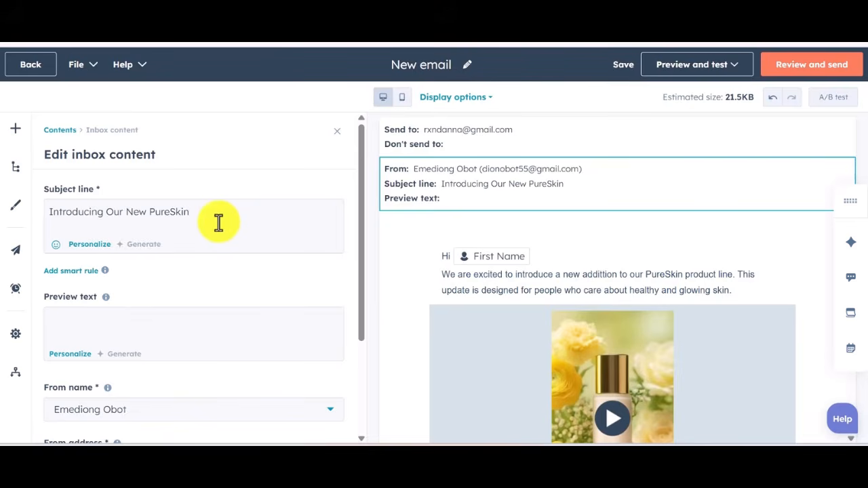
pyautogui.write('in Product')
# Generate new AI ideas for the preview text and use "Order now to enhance your skin's glow with PureSkin.".
pyautogui.scroll(-2, 190, 271)
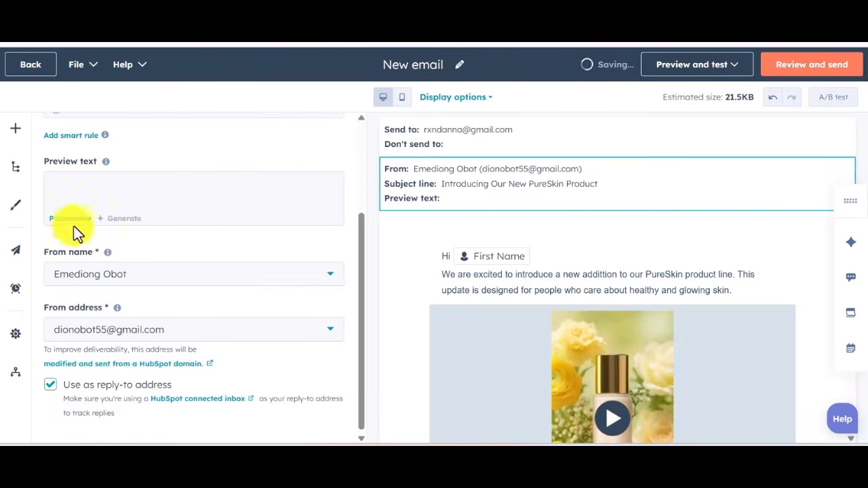
pyautogui.click(124, 224)
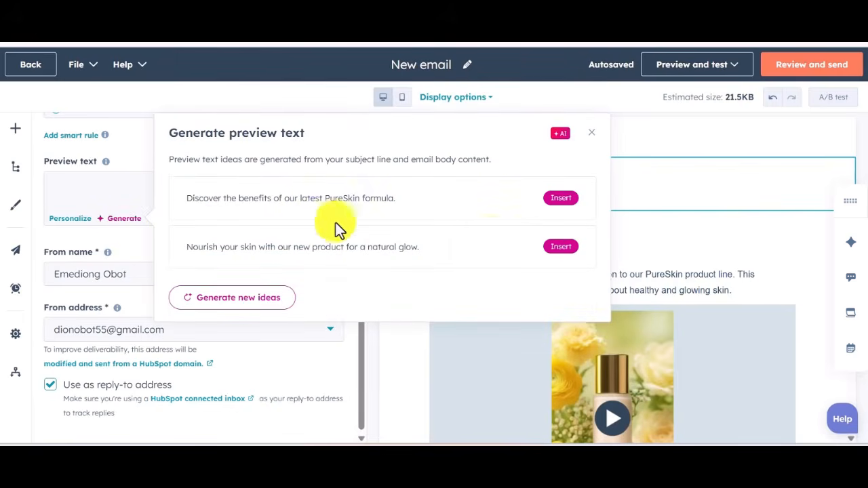
pyautogui.click(229, 302)
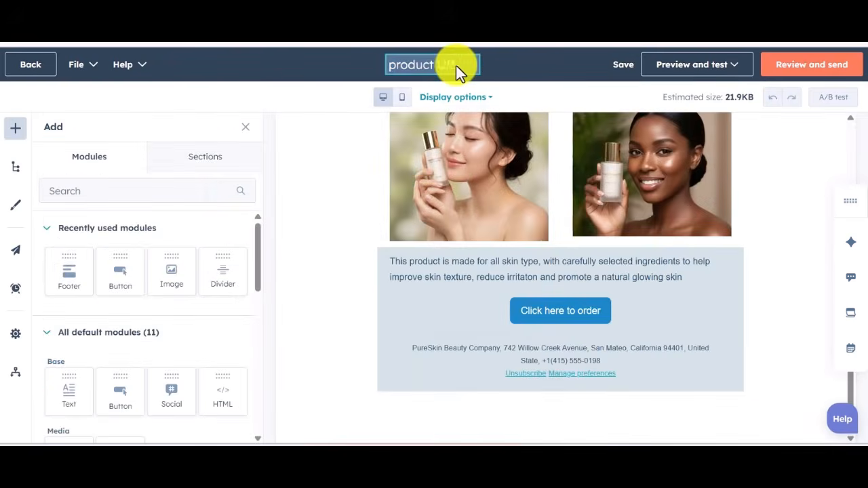
# Rename the email as "product updates".
pyautogui.click(456, 65)
pyautogui.write('ATE')
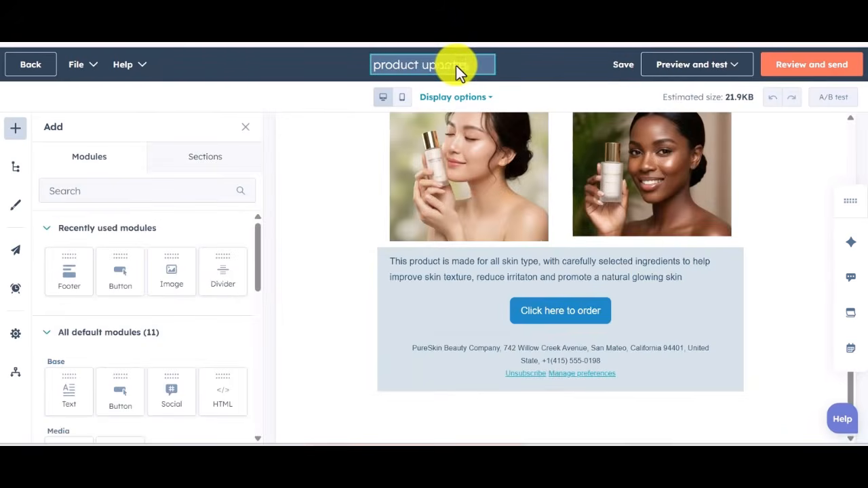
pyautogui.write('s')
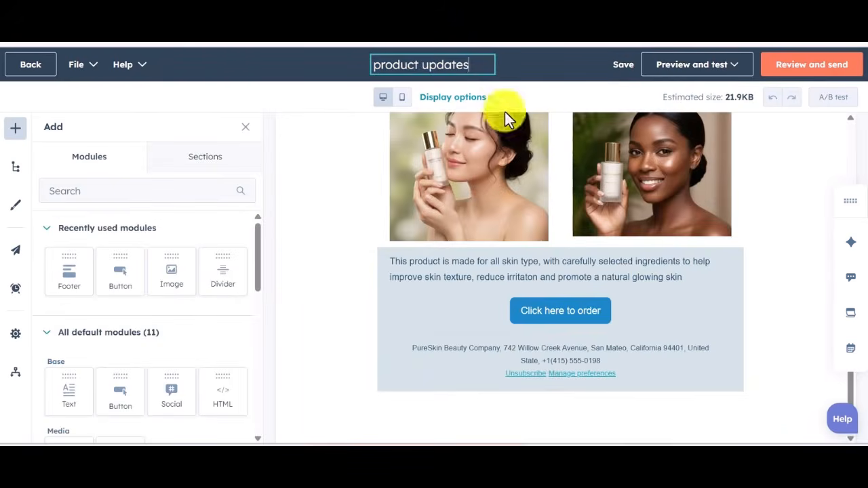
pyautogui.press('Return')
# Insert a divider between the order button and the company footer, and return to the module list.
pyautogui.scroll(-3, 77, 364)
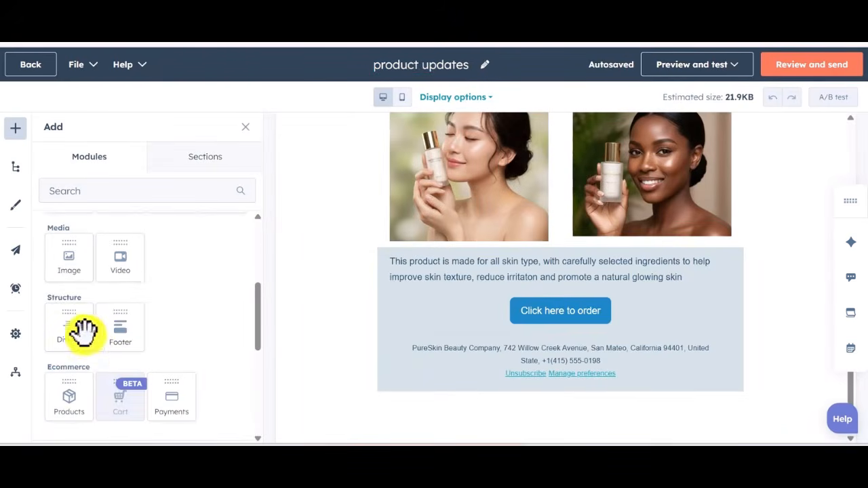
pyautogui.moveTo(71, 326); pyautogui.dragTo(461, 330)
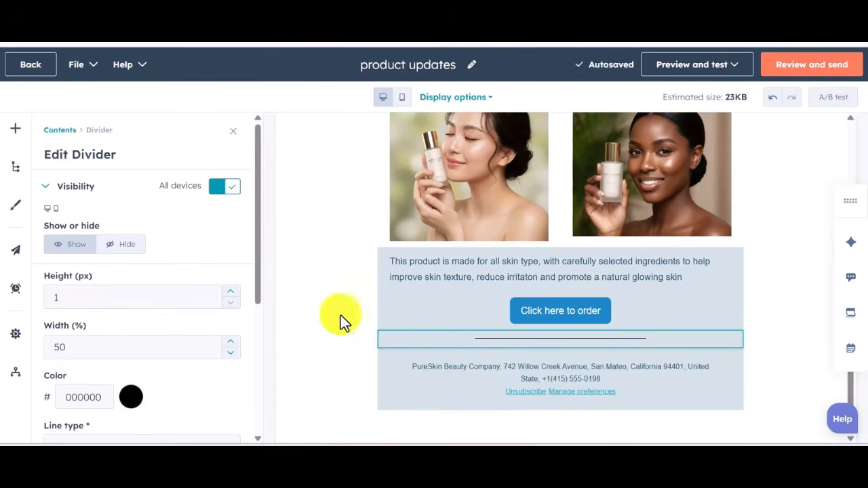
pyautogui.click(15, 130)
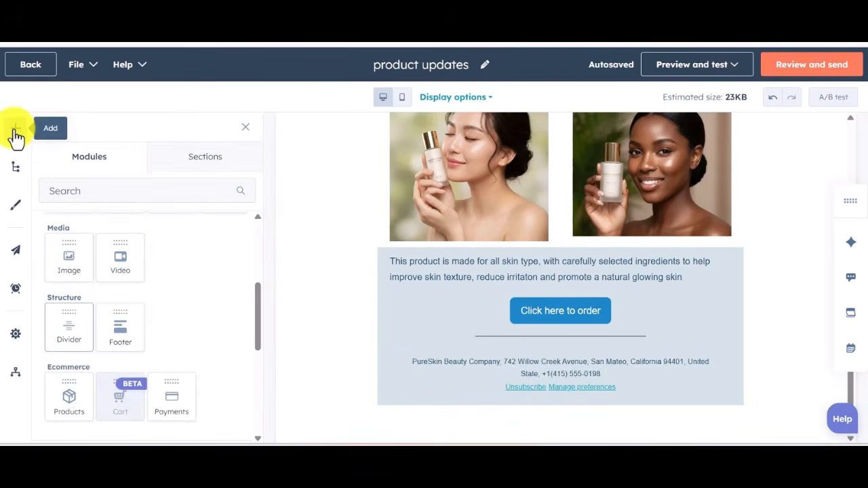
# Add a Social module to the section holding the order button, divider and footer.
pyautogui.scroll(3, 178, 398)
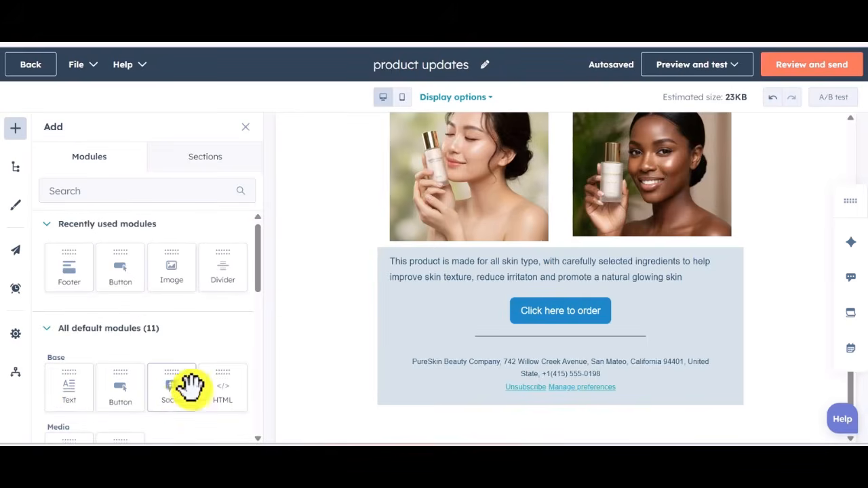
pyautogui.moveTo(183, 388); pyautogui.dragTo(514, 395)
pyautogui.moveTo(497, 341); pyautogui.dragTo(524, 370)
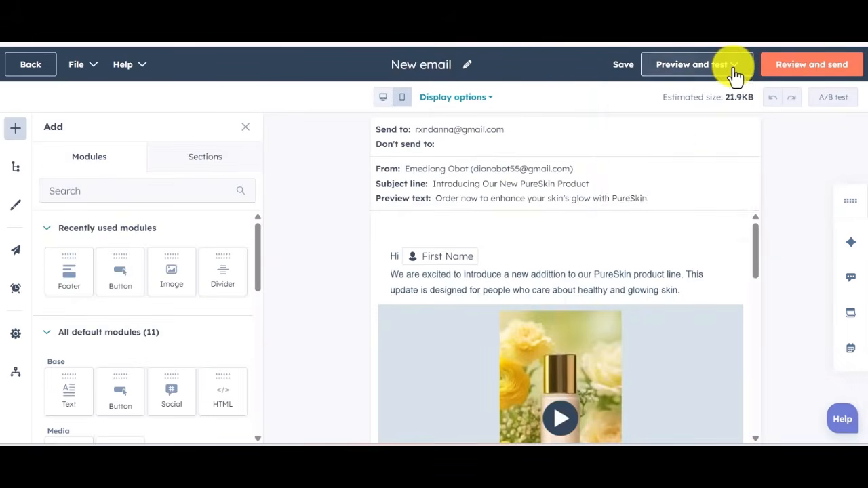
# Send a test email to the prefilled address, previewed as the contact chosen as the email's recipient.
pyautogui.click(732, 65)
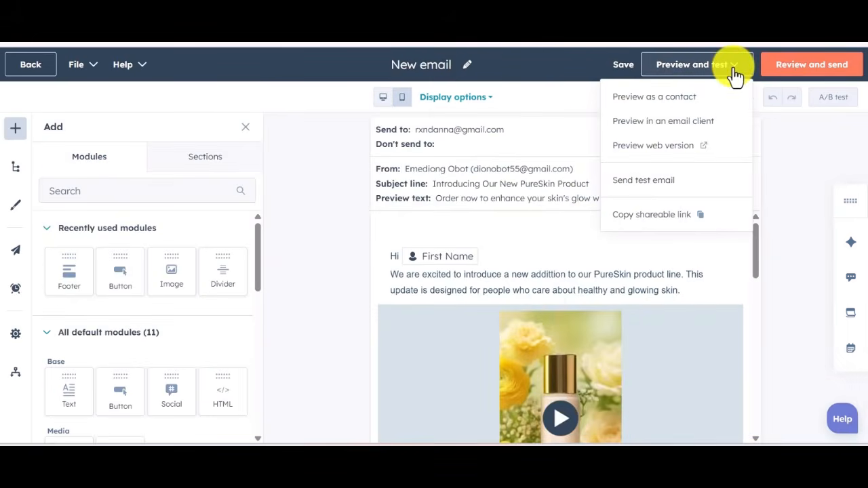
pyautogui.click(656, 192)
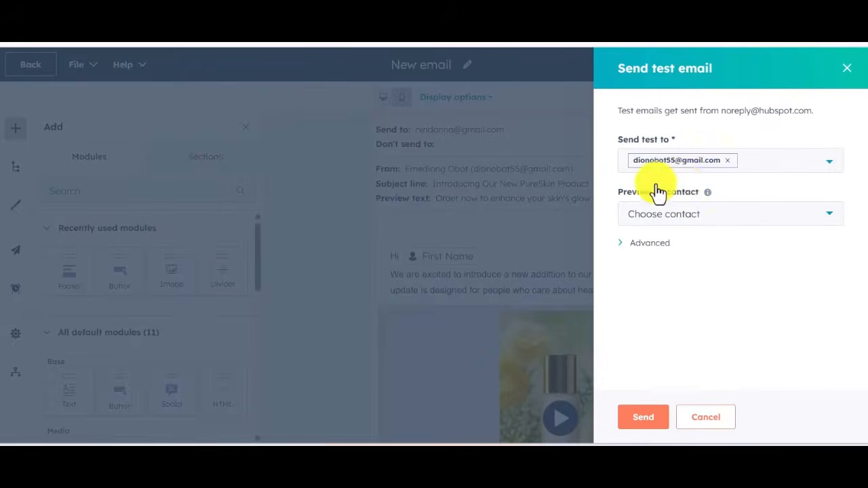
pyautogui.click(706, 220)
pyautogui.click(709, 288)
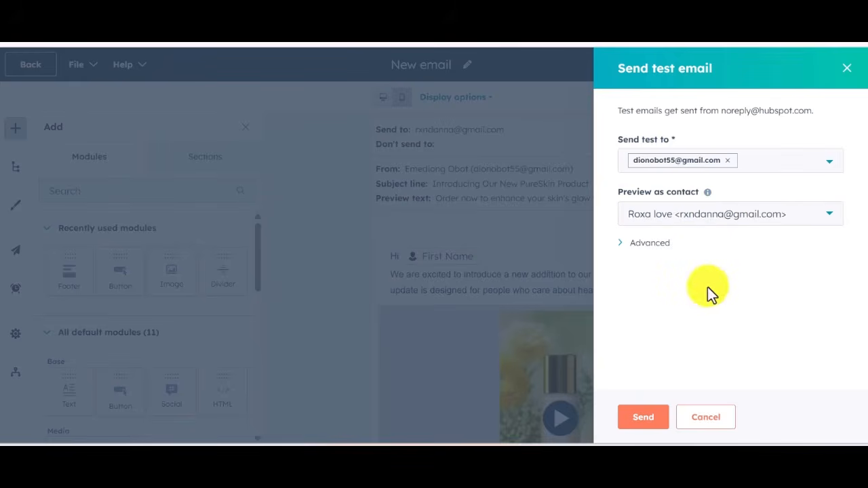
pyautogui.click(644, 417)
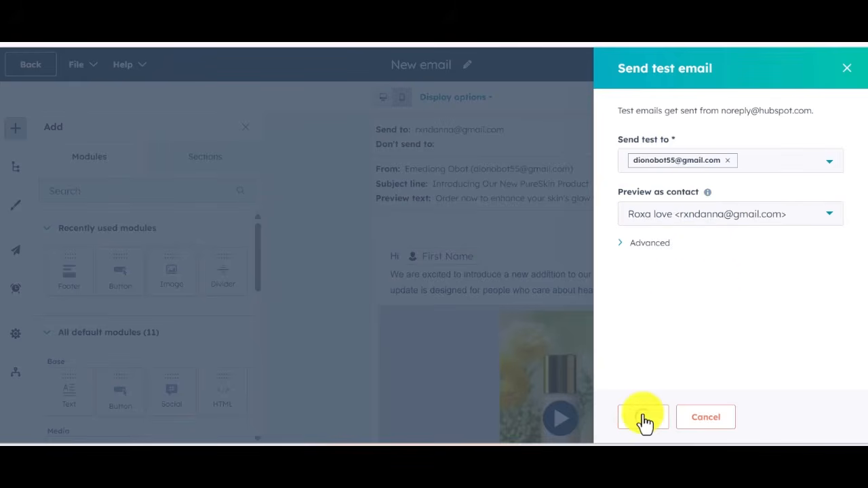